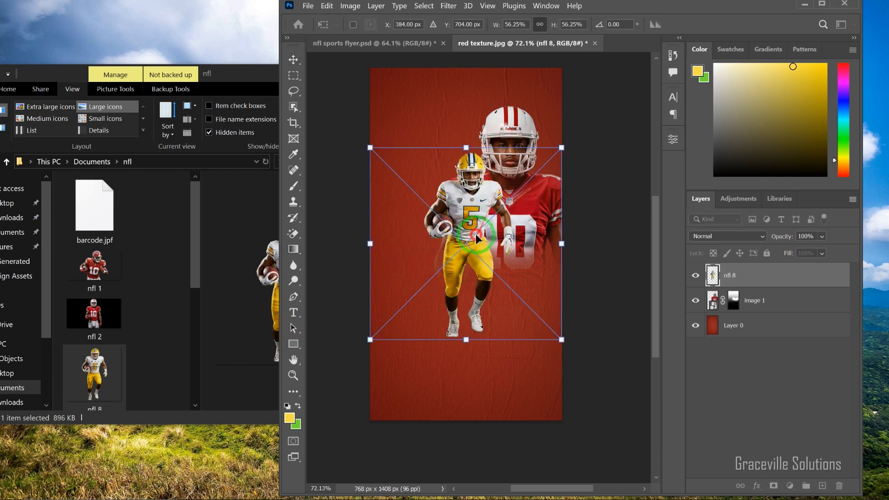
# - Place the nfl 8 player in front of the first player at about 54% scale and fade his legs with a black mask gradient
pyautogui.moveTo(477, 238); pyautogui.dragTo(463, 274)
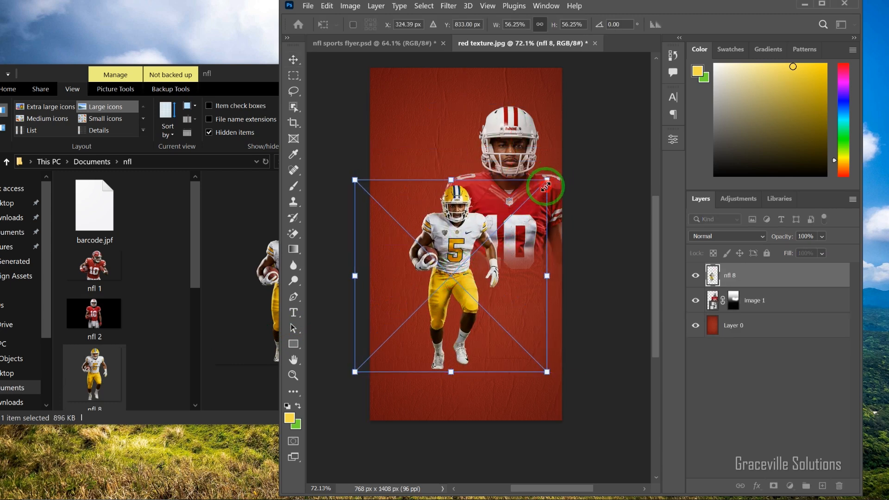
pyautogui.moveTo(548, 180); pyautogui.dragTo(510, 225)
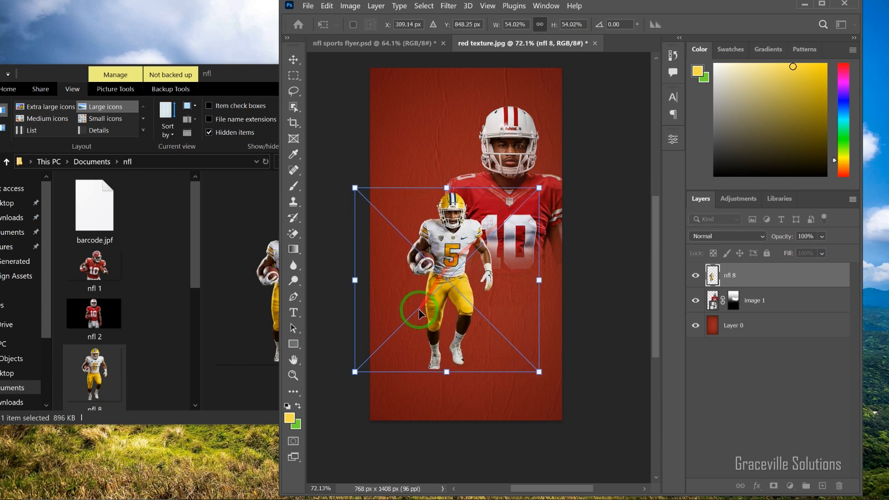
pyautogui.moveTo(454, 298); pyautogui.dragTo(476, 297)
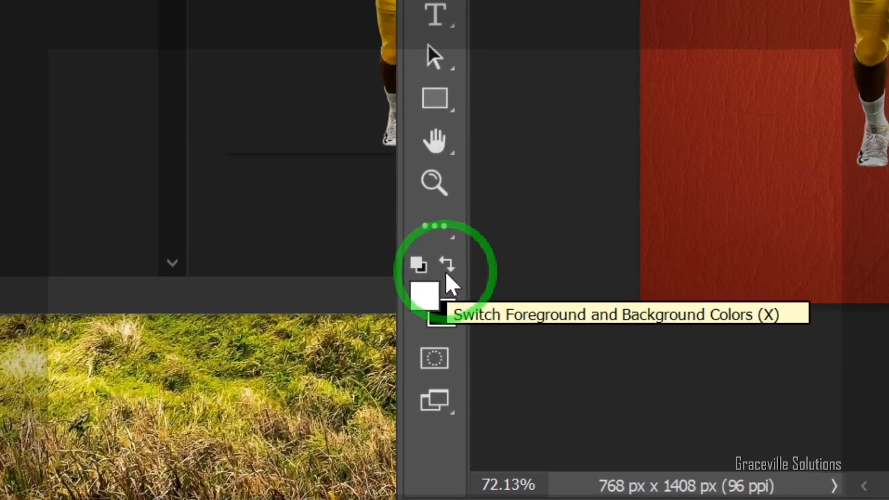
pyautogui.click(446, 314)
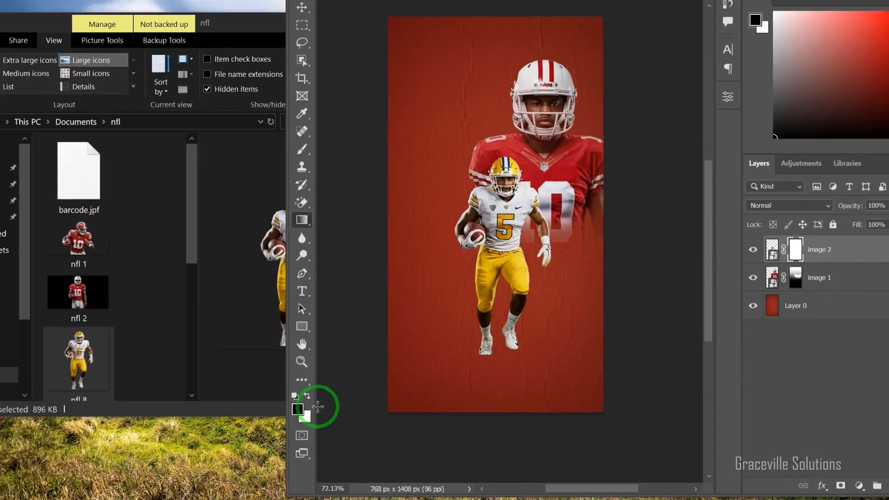
pyautogui.moveTo(494, 365); pyautogui.dragTo(498, 193)
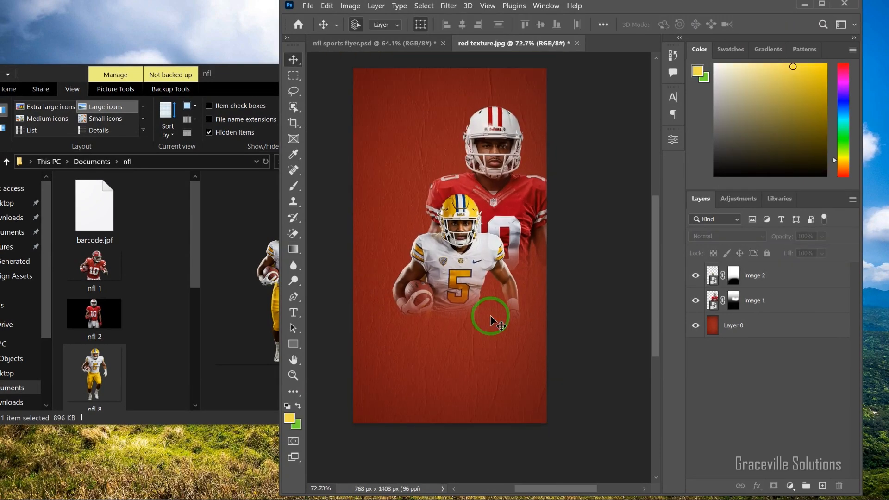
# - Add the nfl 1 player at the flyer's lower right and fade his waist by brushing black on a new layer mask
pyautogui.moveTo(102, 272); pyautogui.dragTo(439, 353)
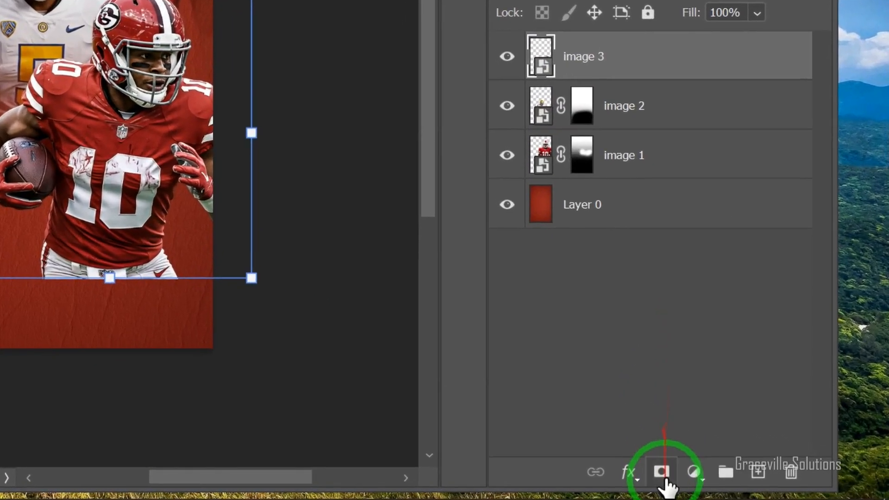
pyautogui.click(660, 472)
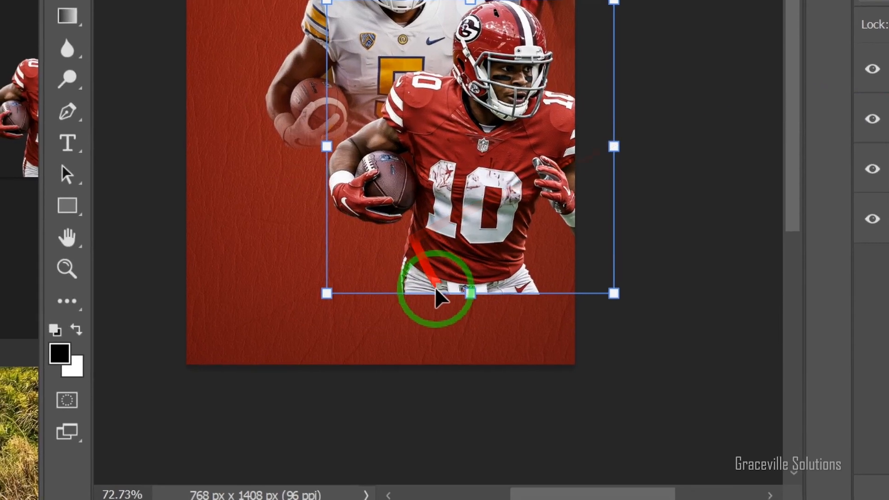
pyautogui.press('b')
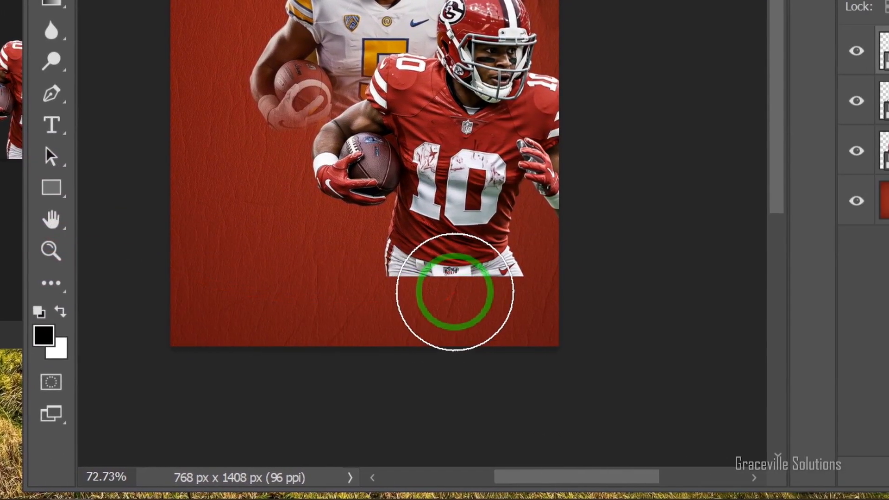
pyautogui.moveTo(454, 292)
pyautogui.mouseDown()
pyautogui.moveTo(510, 281)
pyautogui.moveTo(415, 281)
pyautogui.moveTo(519, 288)
pyautogui.mouseUp()
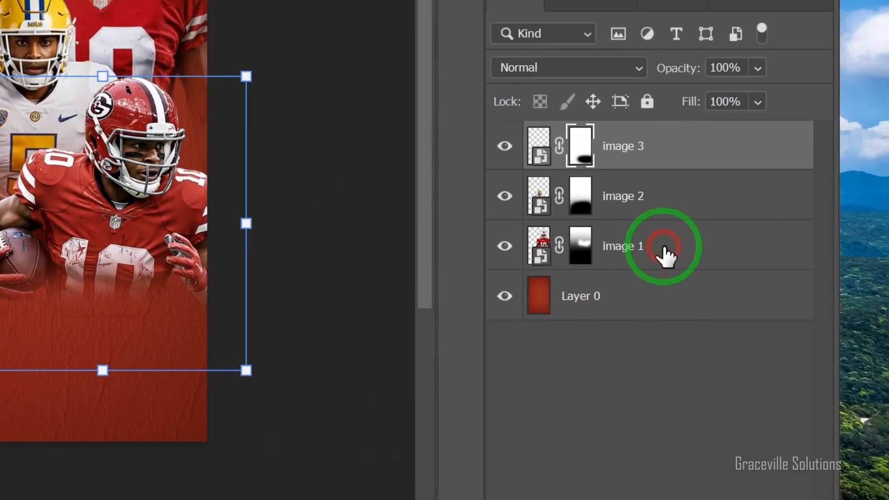
# - Group the image 1, image 2 and image 3 layers and name the group images
pyautogui.click(882, 153)
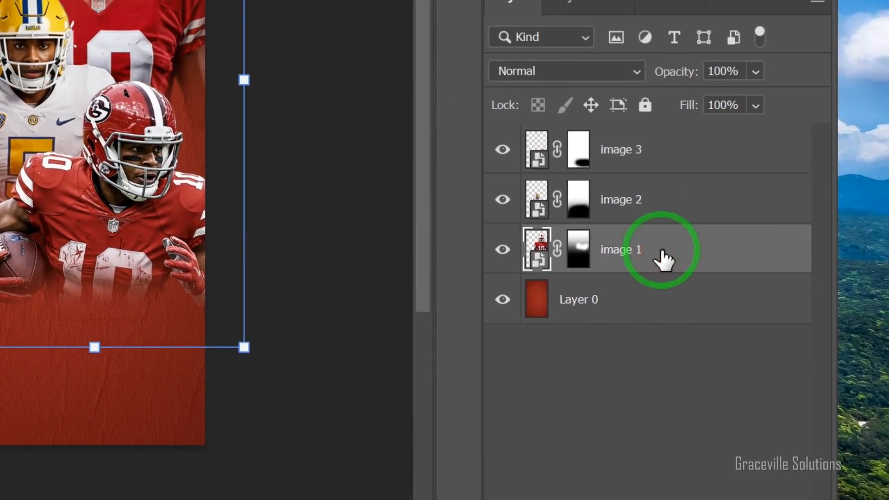
pyautogui.keyDown('shift'); pyautogui.click(668, 236); pyautogui.keyUp('shift')
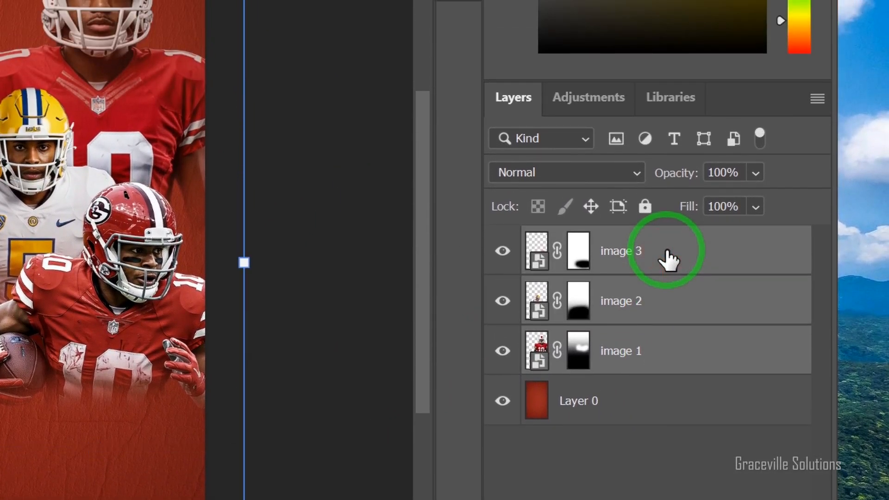
pyautogui.hotkey('ctrl', 'g')
pyautogui.doubleClick(587, 242)
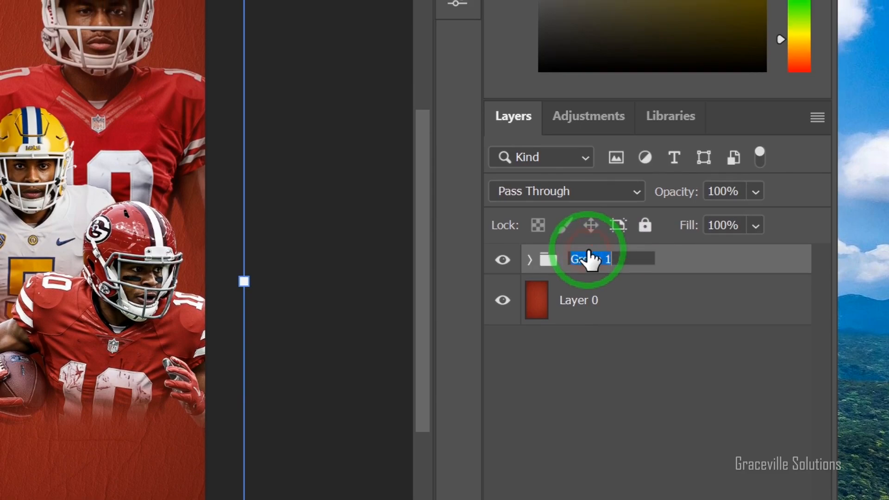
pyautogui.moveTo(444, 232); pyautogui.dragTo(445, 251)
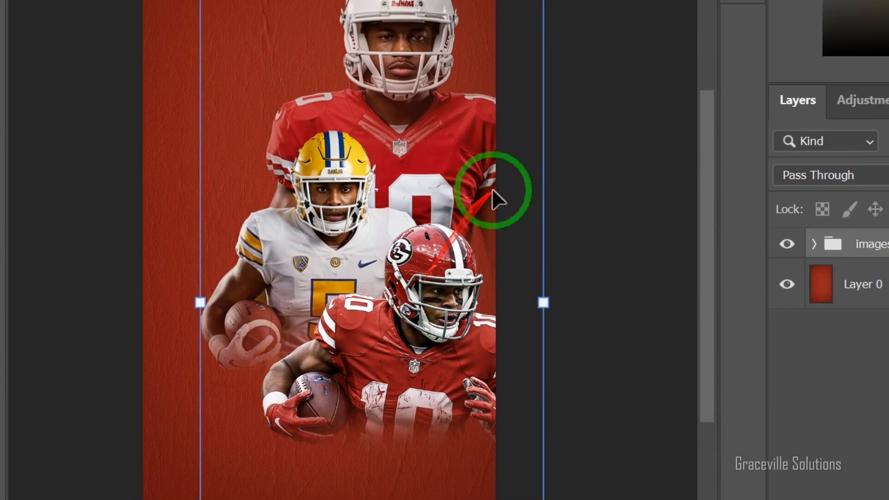
pyautogui.press('Return')
pyautogui.click(640, 135)
pyautogui.scroll(3, 477, 177)
pyautogui.scroll(-2, 444, 253)
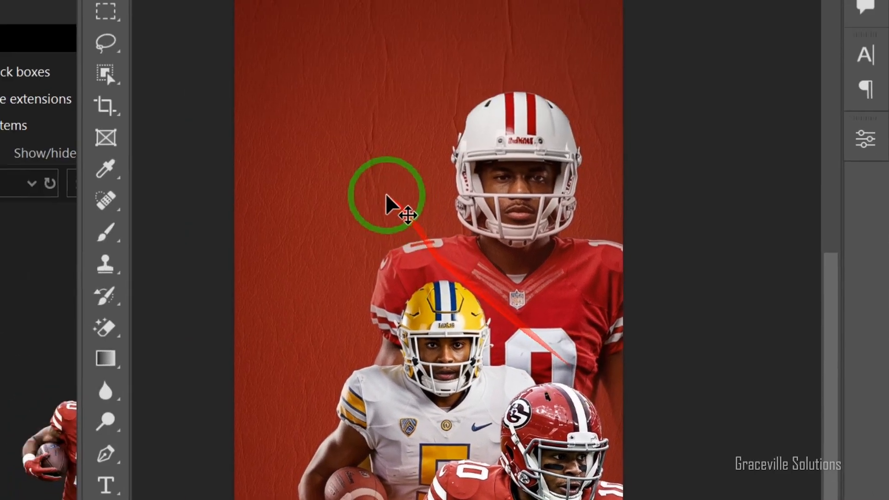
# - Enlarge the small GAMETIME text on the flyer and recolour it white
pyautogui.moveTo(345, 253); pyautogui.dragTo(355, 281)
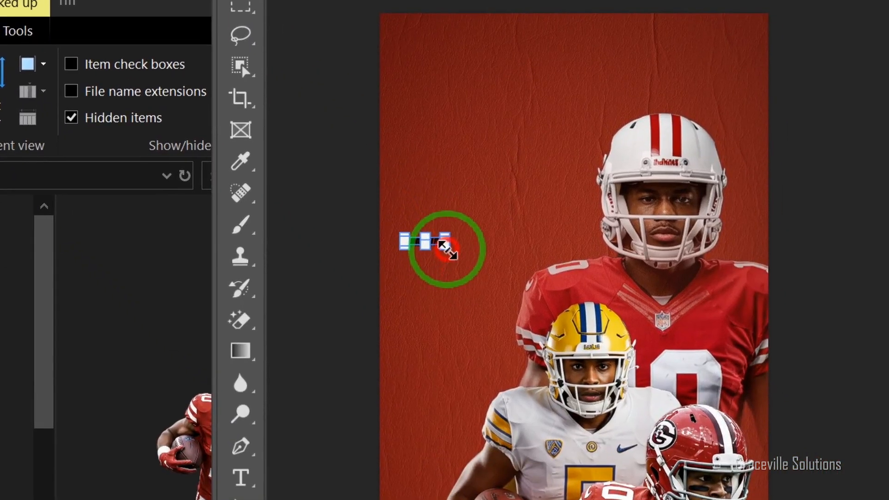
pyautogui.moveTo(271, 107); pyautogui.dragTo(447, 310)
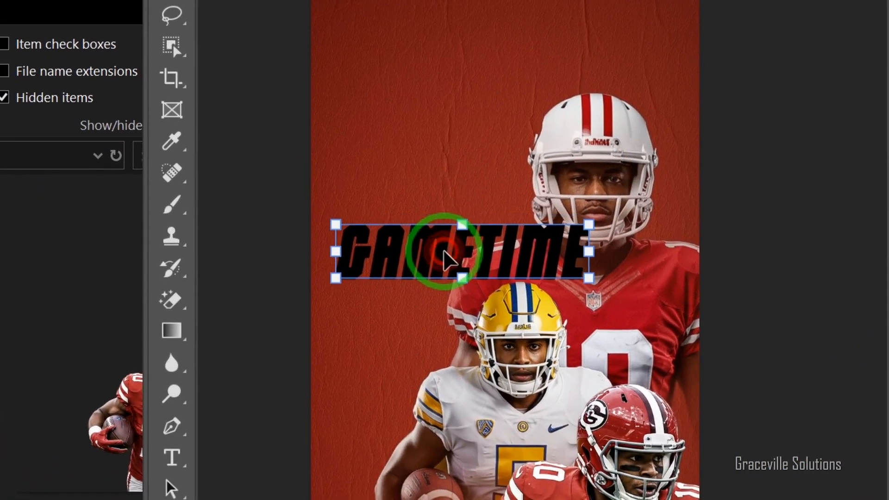
pyautogui.doubleClick(444, 254)
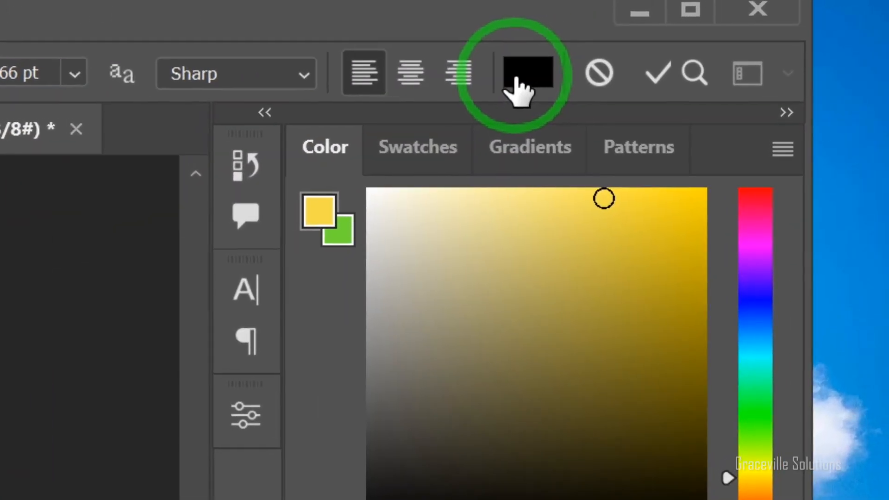
pyautogui.click(643, 53)
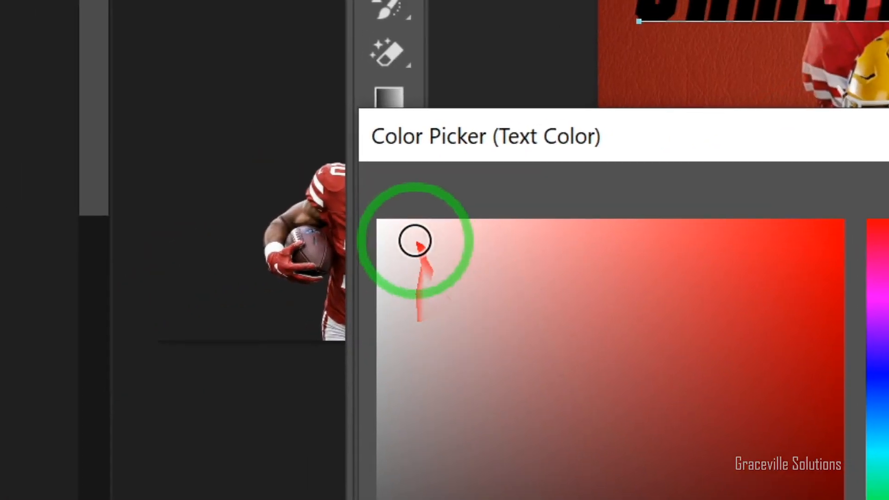
pyautogui.moveTo(414, 241)
pyautogui.mouseDown()
pyautogui.moveTo(343, 210)
pyautogui.moveTo(354, 208)
pyautogui.mouseUp()
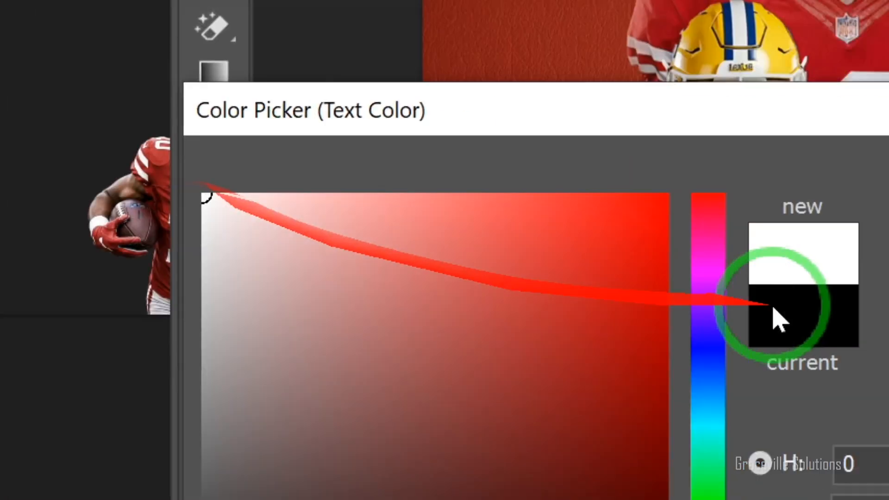
pyautogui.click(542, 202)
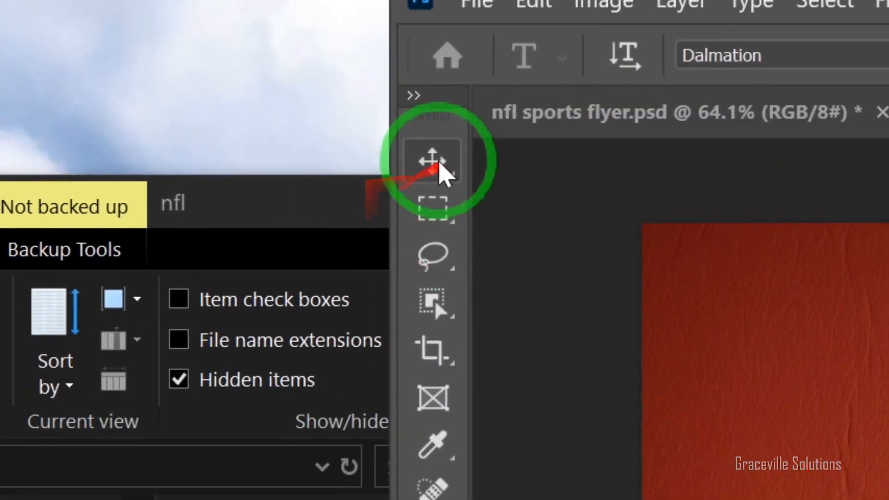
# - Rotate the GAMETIME text 90° counter clockwise and enlarge it so it runs up the flyer's left side
pyautogui.click(436, 157)
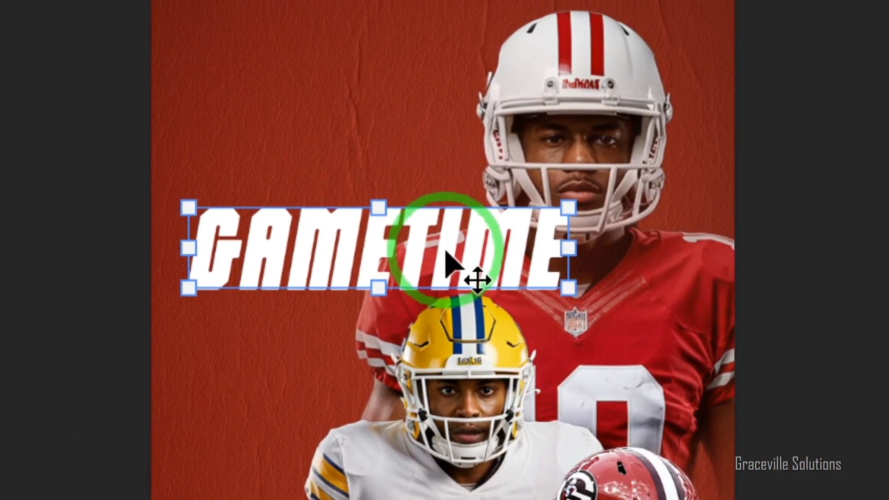
pyautogui.rightClick(446, 254)
pyautogui.click(451, 364)
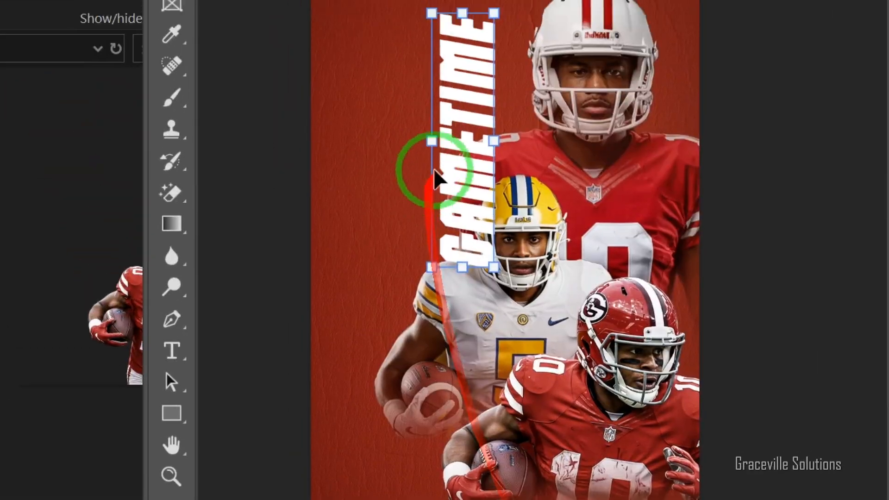
pyautogui.moveTo(435, 171); pyautogui.dragTo(468, 227)
pyautogui.click(690, 251)
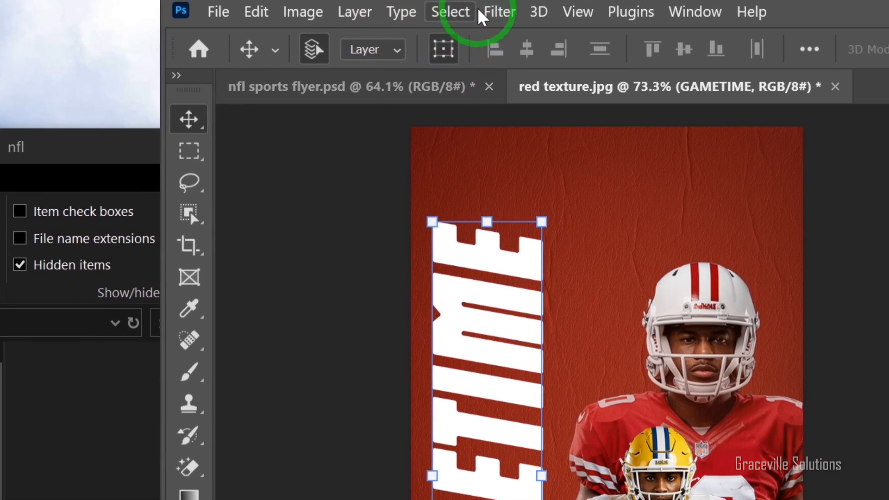
# - Start a Blur Gallery filter on the GAMETIME text, converting the type layer to a smart object
pyautogui.click(482, 17)
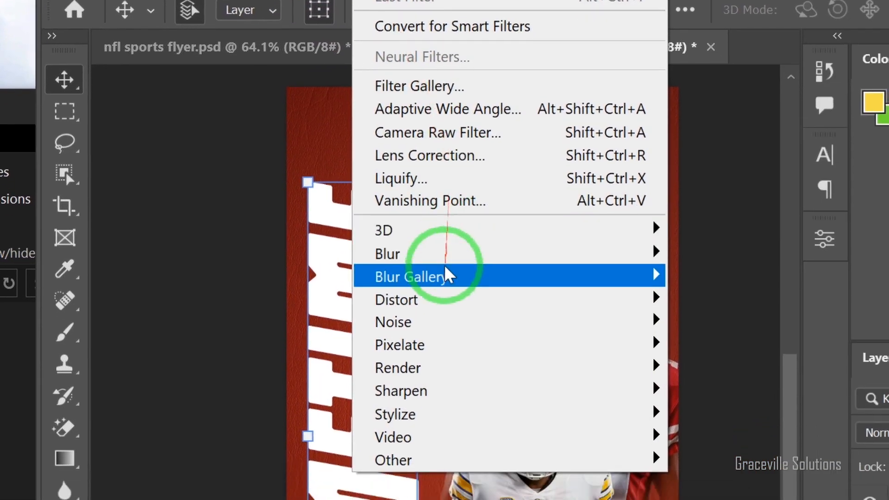
pyautogui.moveTo(446, 274)
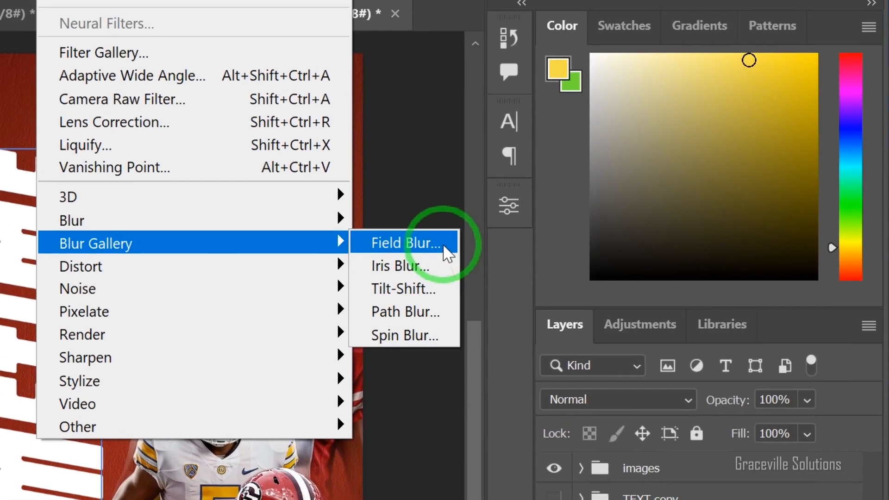
pyautogui.click(709, 251)
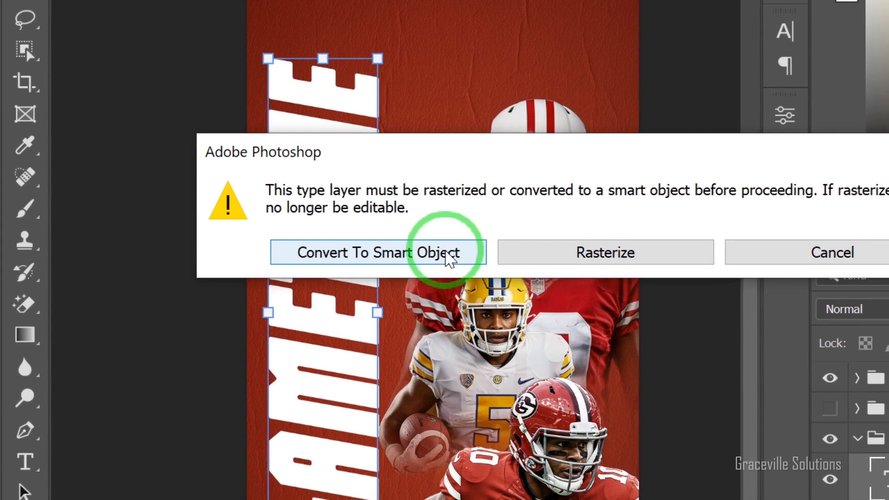
pyautogui.click(446, 256)
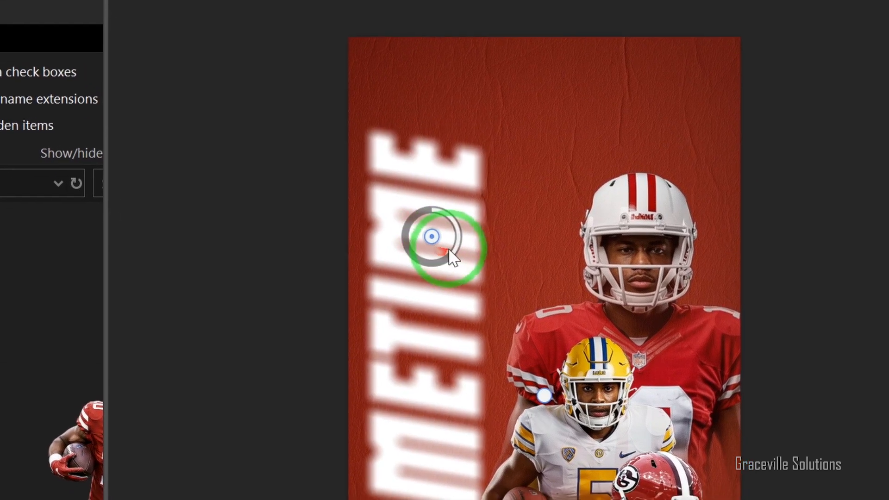
# - Adjust the blur pins over the upper and lower letters of GAMETIME to soften parts of the word, and apply the blur
pyautogui.moveTo(445, 251)
pyautogui.mouseDown()
pyautogui.moveTo(452, 231)
pyautogui.moveTo(433, 216)
pyautogui.moveTo(456, 237)
pyautogui.moveTo(449, 242)
pyautogui.mouseUp()
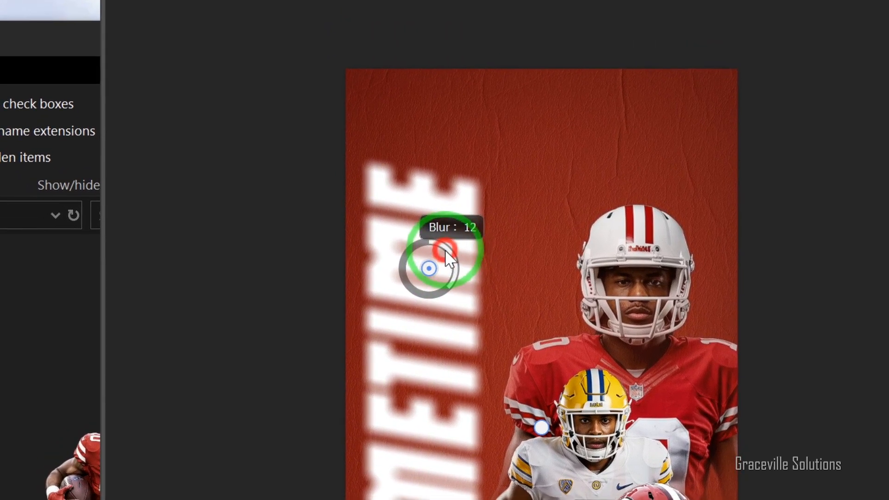
pyautogui.moveTo(450, 287); pyautogui.dragTo(430, 235)
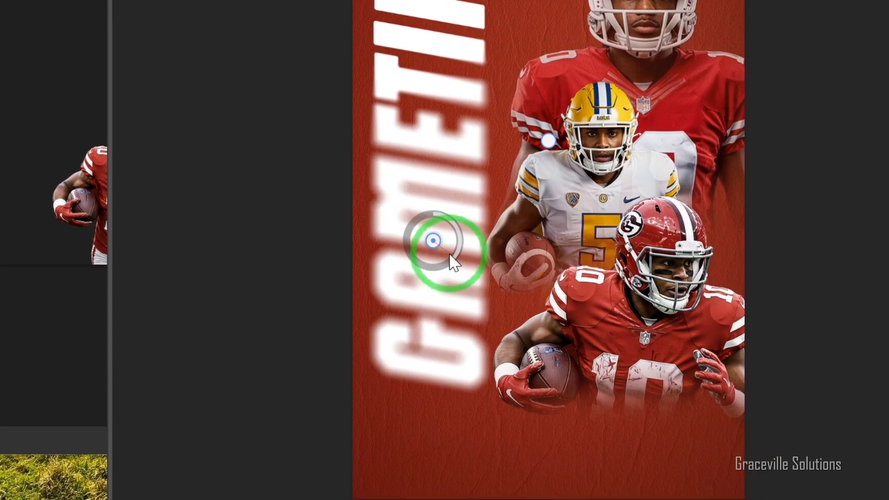
pyautogui.moveTo(443, 253); pyautogui.dragTo(444, 235)
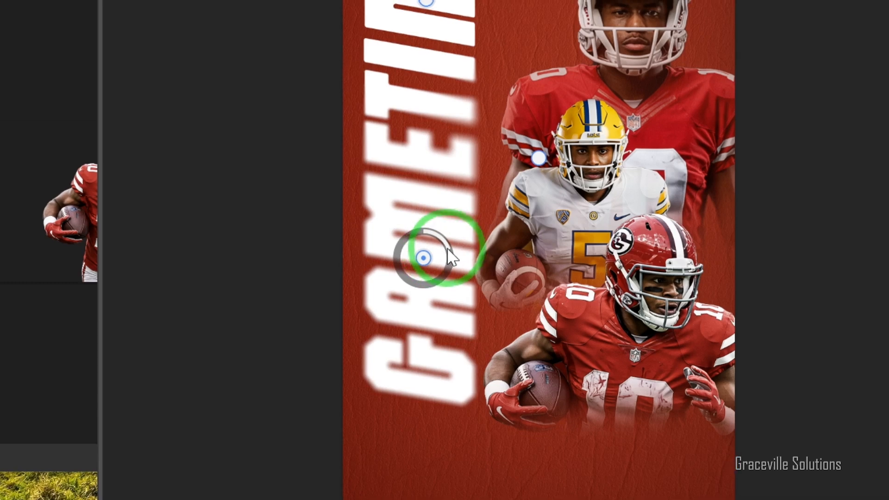
pyautogui.moveTo(445, 251); pyautogui.dragTo(444, 249)
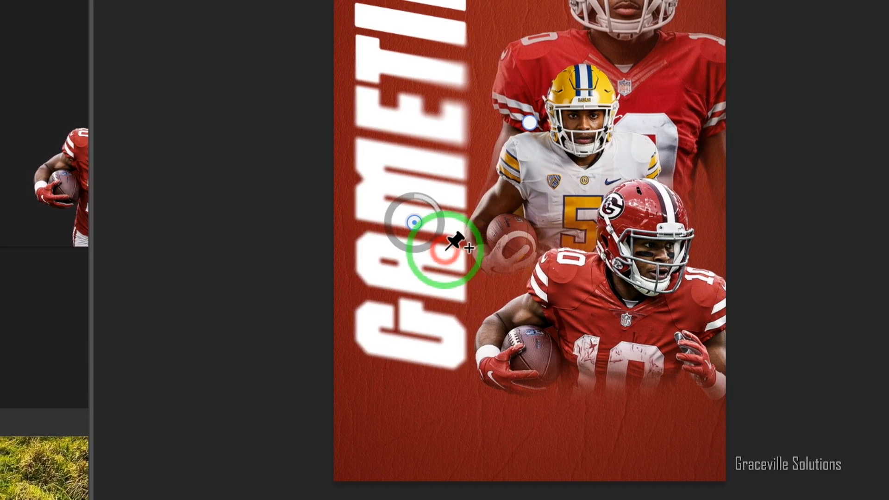
pyautogui.moveTo(415, 224); pyautogui.dragTo(395, 269)
pyautogui.moveTo(445, 252)
pyautogui.mouseDown()
pyautogui.moveTo(456, 253)
pyautogui.moveTo(436, 251)
pyautogui.moveTo(448, 259)
pyautogui.mouseUp()
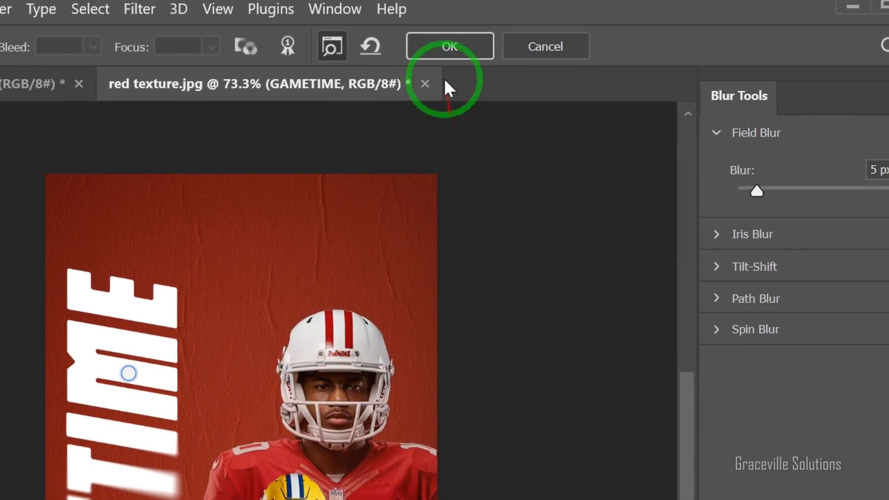
pyautogui.click(447, 45)
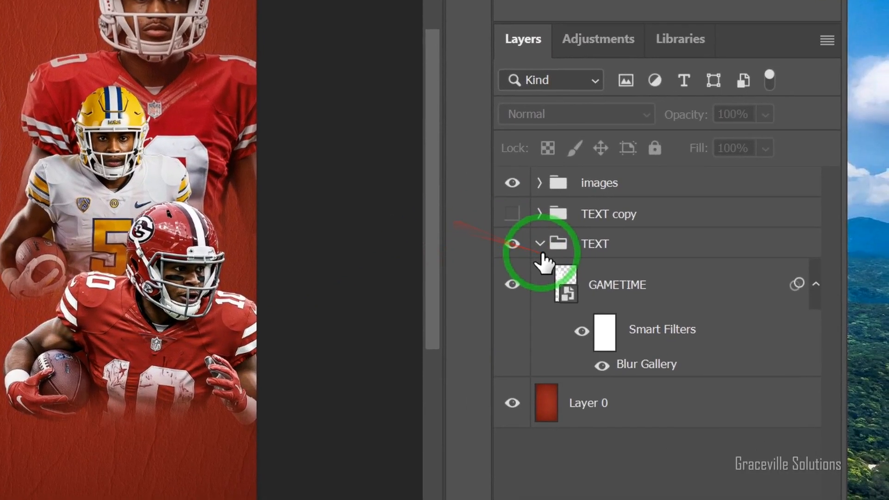
# - Mask the GAMETIME text and apply a black gradient upward so its lower letters fade into the red background
pyautogui.click(598, 262)
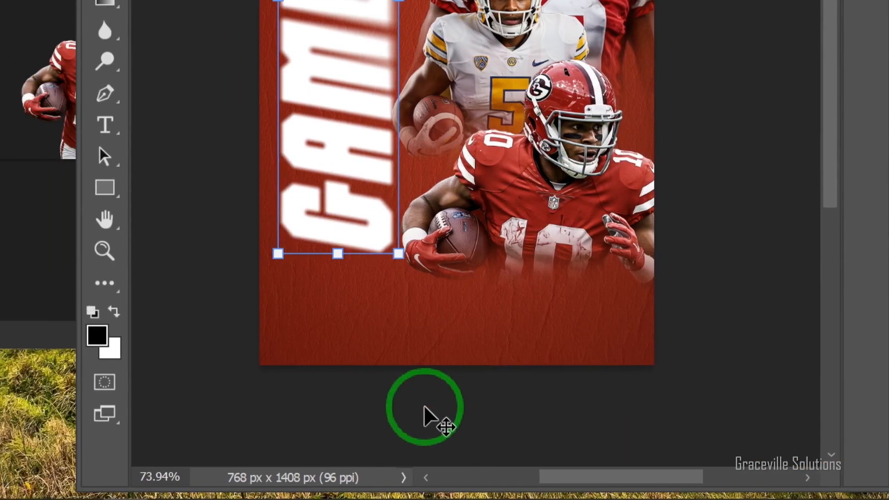
pyautogui.press('g')
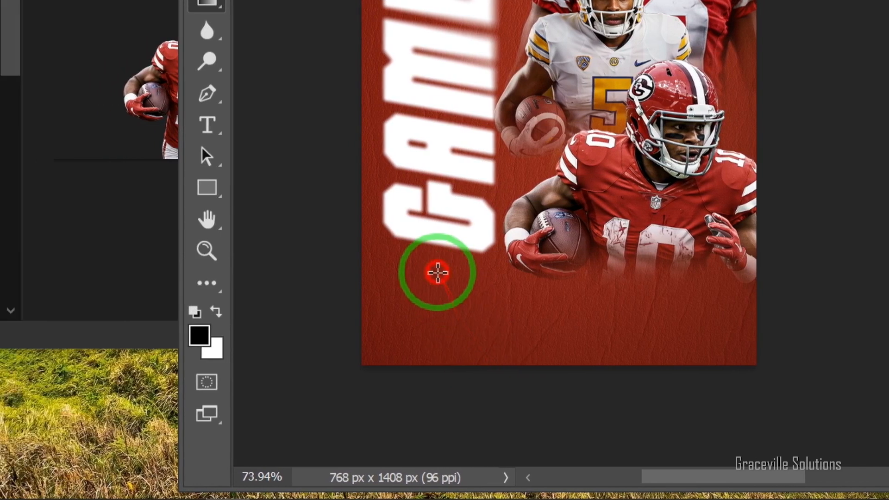
pyautogui.moveTo(355, 271); pyautogui.dragTo(338, 74)
pyautogui.moveTo(430, 178); pyautogui.dragTo(457, 27)
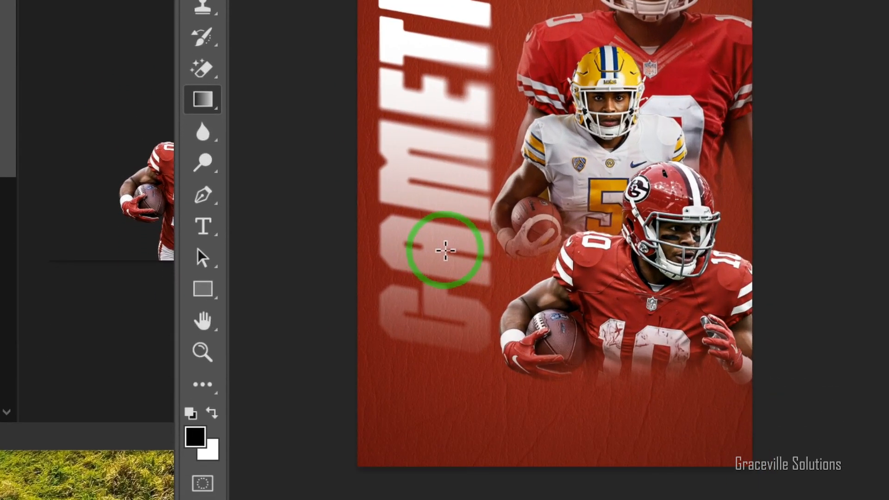
pyautogui.press('v')
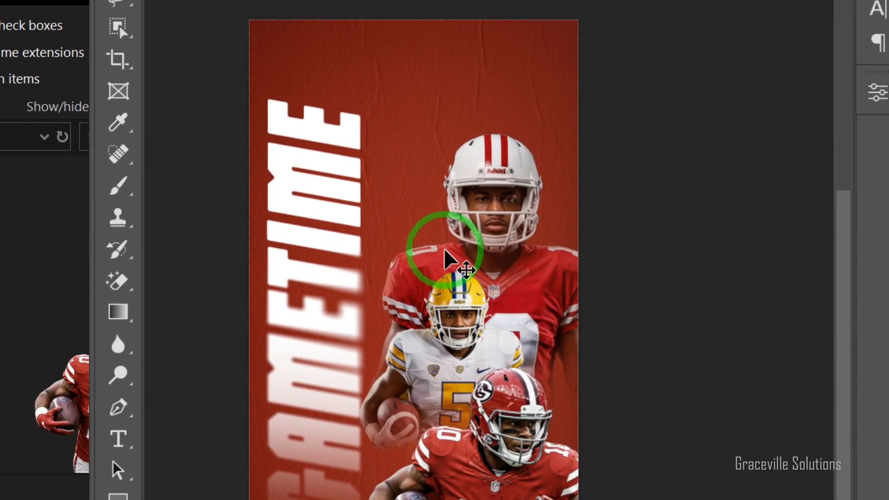
pyautogui.scroll(2, 445, 259)
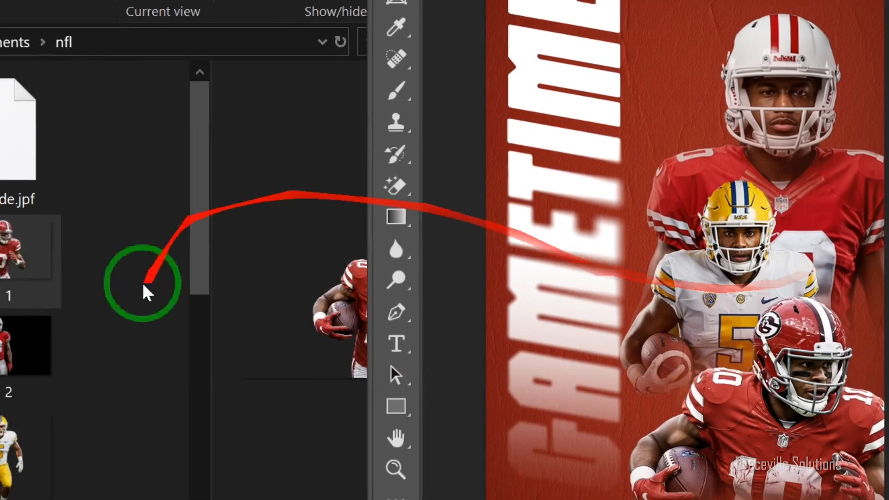
# - Place the shape image from the nfl folder on the flyer, hanging from the upper edge just above GAMETIME
pyautogui.scroll(-10, 306, 258)
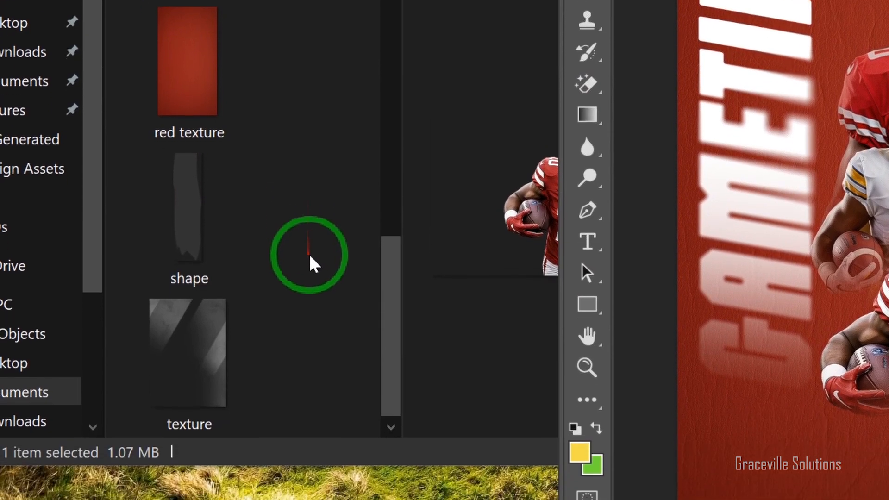
pyautogui.moveTo(183, 259); pyautogui.dragTo(767, 0)
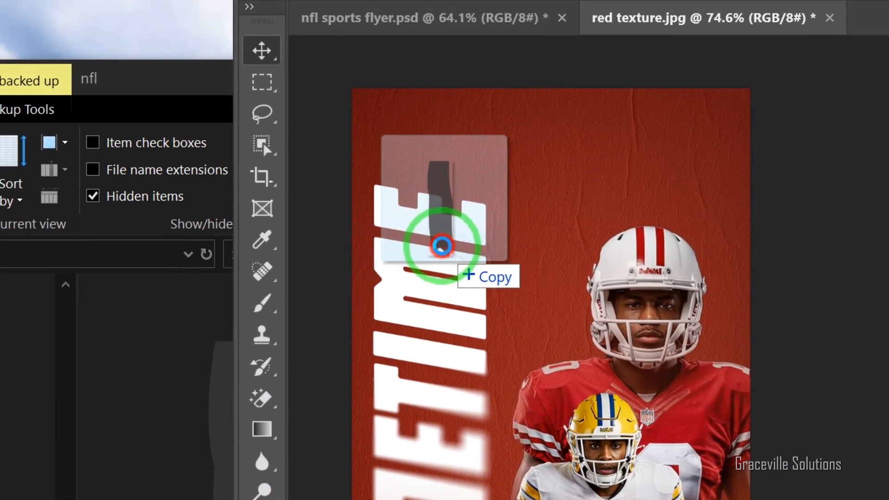
pyautogui.moveTo(442, 245); pyautogui.dragTo(446, 242)
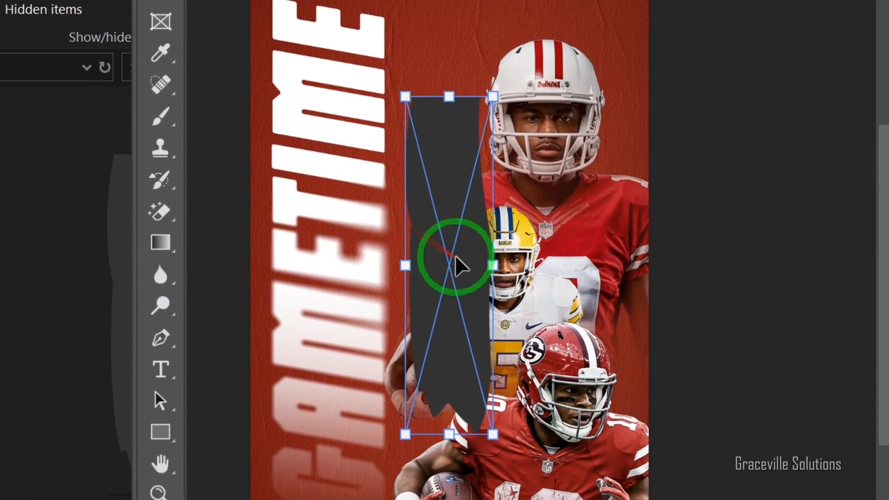
pyautogui.moveTo(562, 452); pyautogui.dragTo(486, 267)
pyautogui.moveTo(428, 181); pyautogui.dragTo(391, 32)
pyautogui.moveTo(445, 184); pyautogui.dragTo(437, 90)
pyautogui.press('Return')
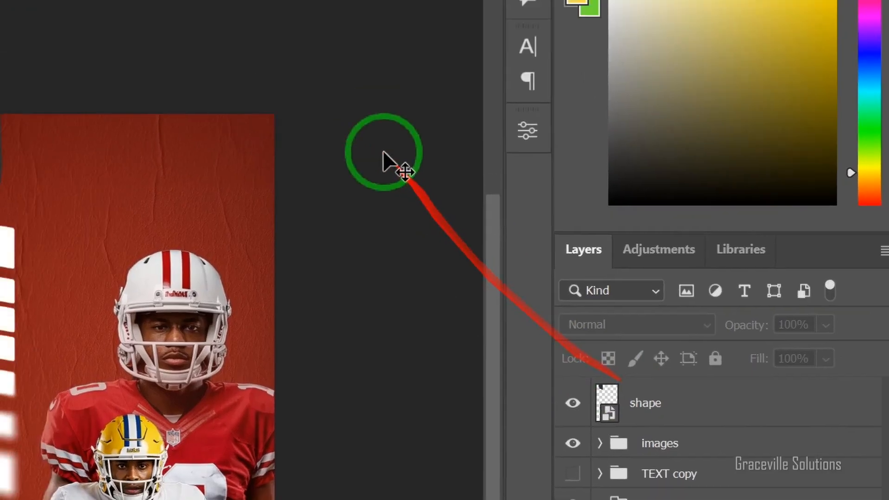
# - Add the text 25TH APRIL 2025 on three lines beside the dark shape and set its font to Century Gothic Regular
pyautogui.scroll(4, 550, 482)
pyautogui.scroll(-1, 550, 482)
pyautogui.press('t')
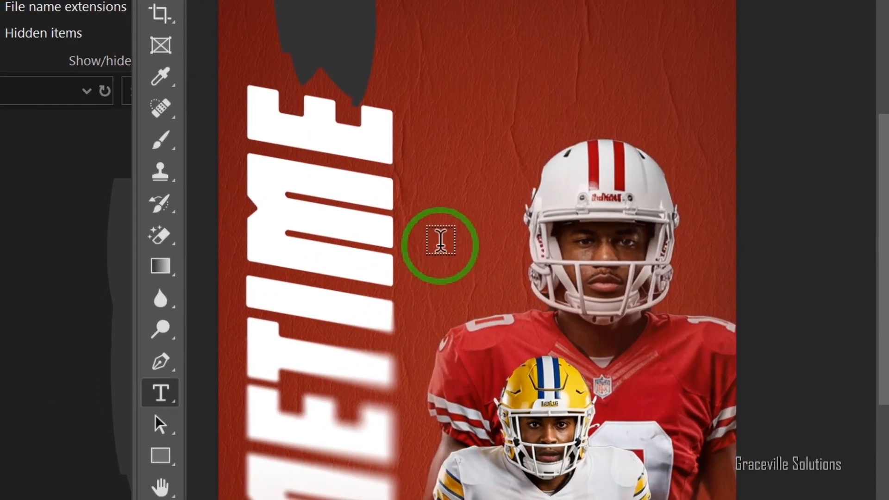
pyautogui.click(460, 9)
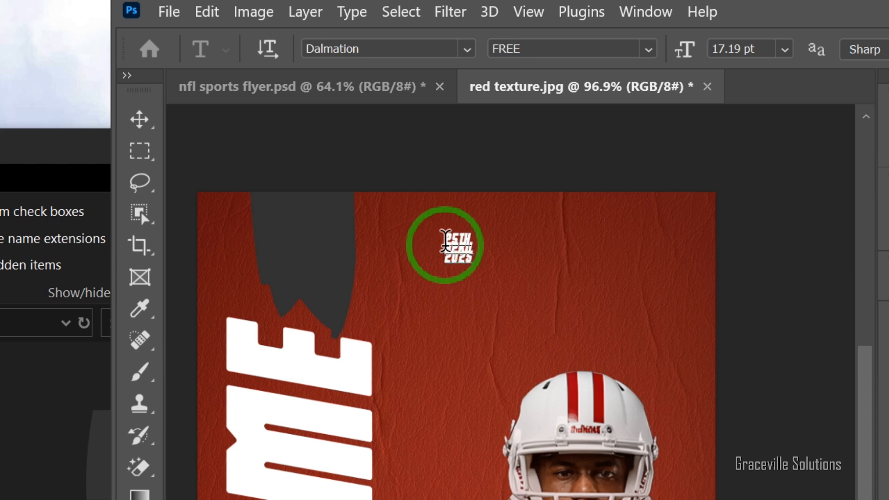
pyautogui.click(416, 49)
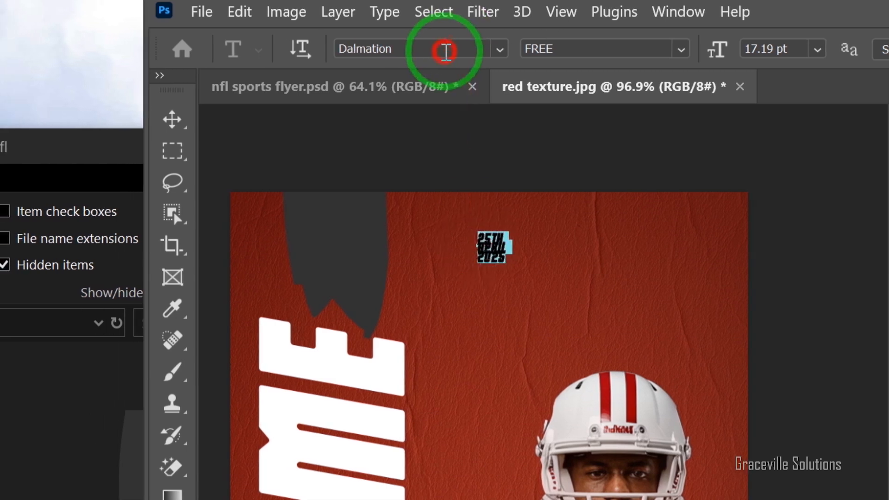
pyautogui.write('CENT')
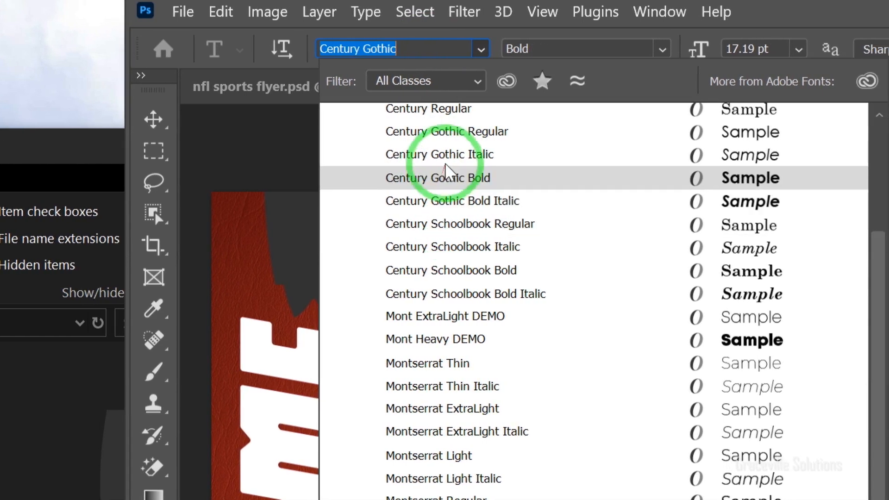
pyautogui.click(461, 134)
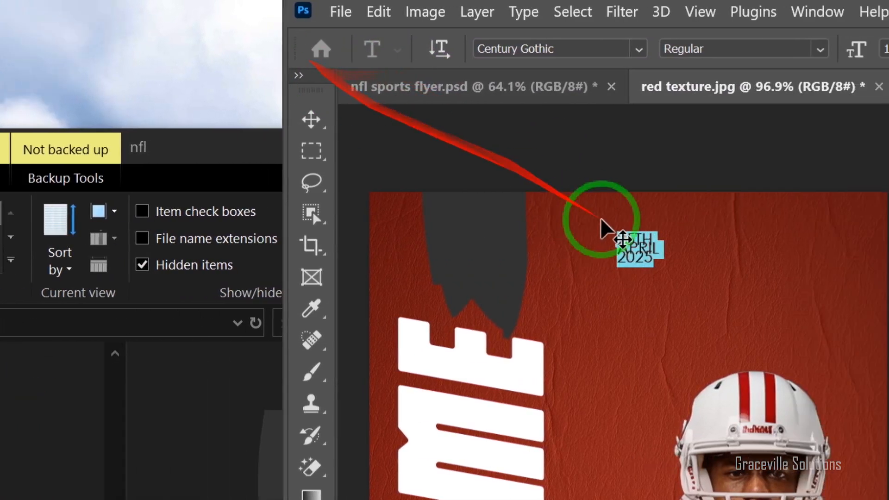
# - Move the date text onto the dark shape above GAMETIME
pyautogui.click(342, 117)
pyautogui.scroll(4, 668, 285)
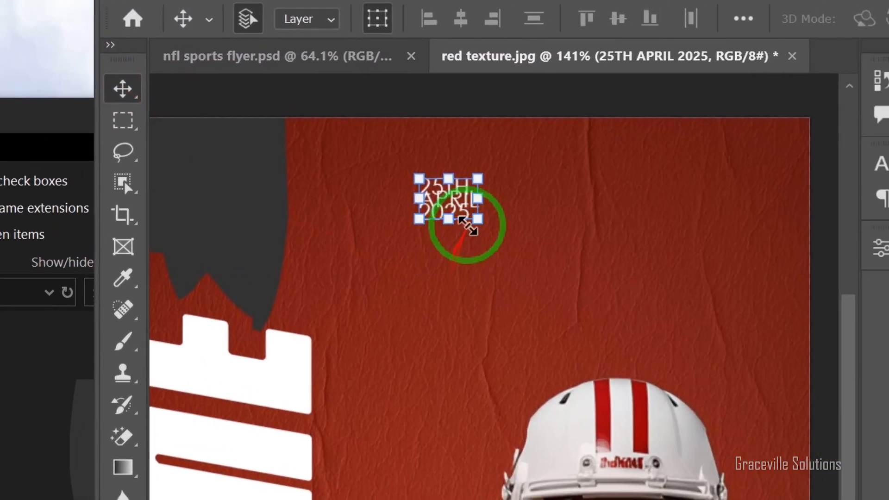
pyautogui.moveTo(468, 226); pyautogui.dragTo(227, 187)
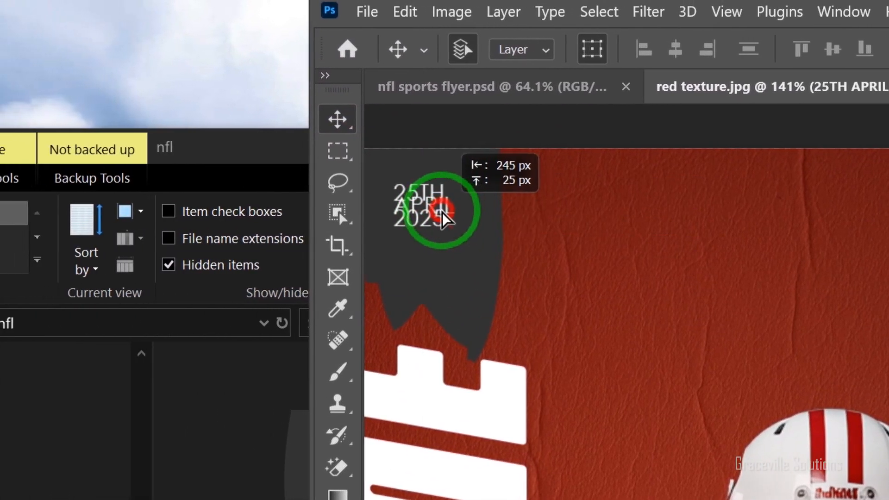
pyautogui.moveTo(441, 211); pyautogui.dragTo(444, 211)
pyautogui.scroll(-3, 761, 326)
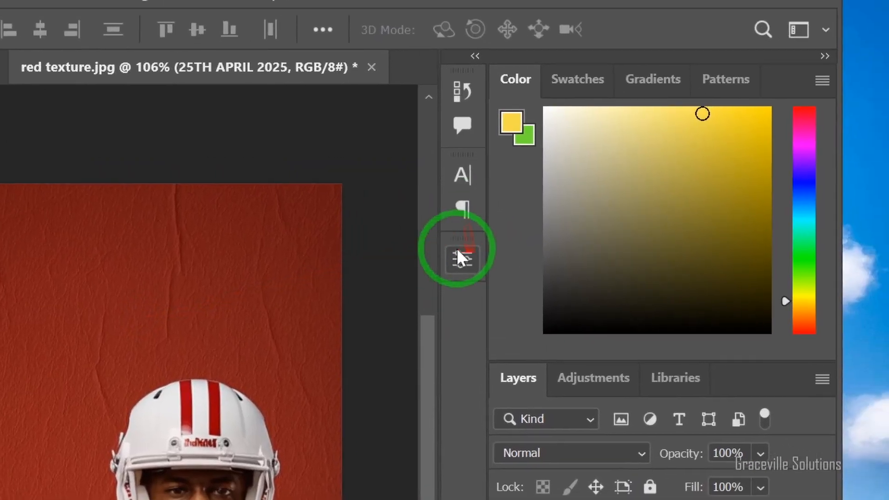
# - Set the date text's leading to Auto and make the lettering bold italic
pyautogui.click(744, 208)
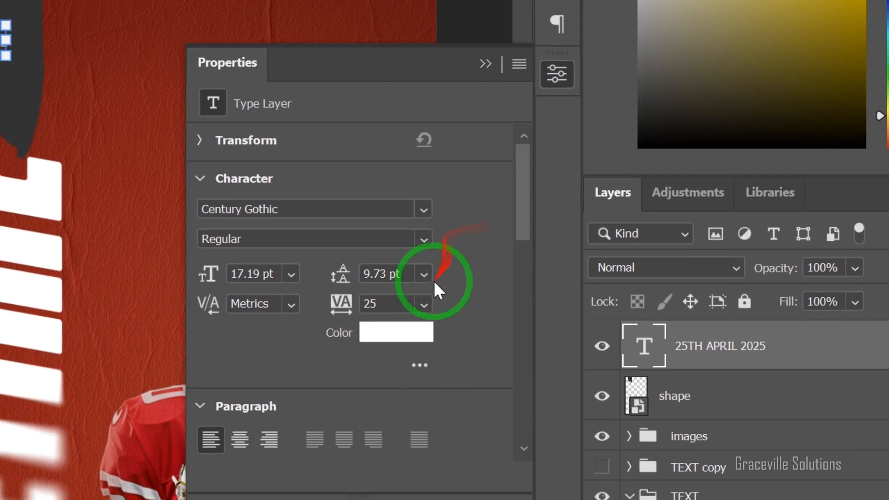
pyautogui.click(424, 274)
pyautogui.click(429, 300)
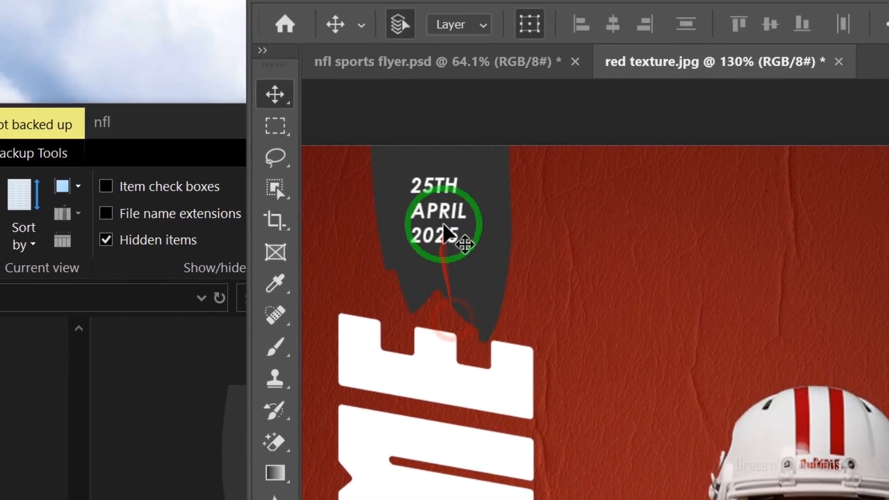
pyautogui.click(307, 259)
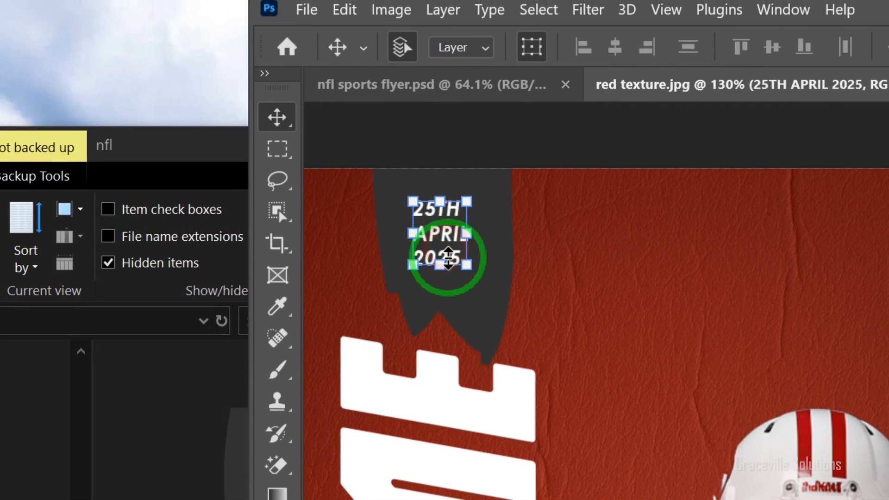
# - Enlarge the date text and centre it on the dark shape
pyautogui.moveTo(471, 275); pyautogui.dragTo(492, 307)
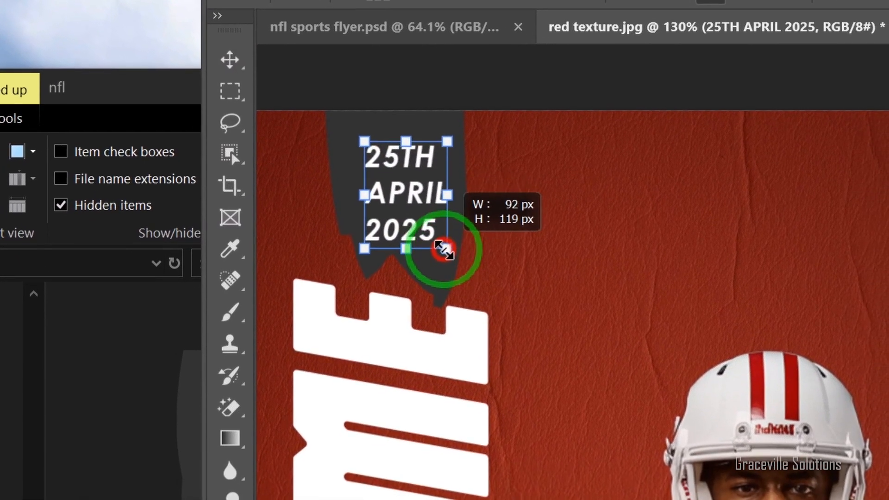
pyautogui.moveTo(444, 251); pyautogui.dragTo(442, 246)
pyautogui.press('Return')
# - Add the line "Tickets on Sale:" in white bold italic below the faded end of GAMETIME and position it
pyautogui.scroll(-2, 455, 410)
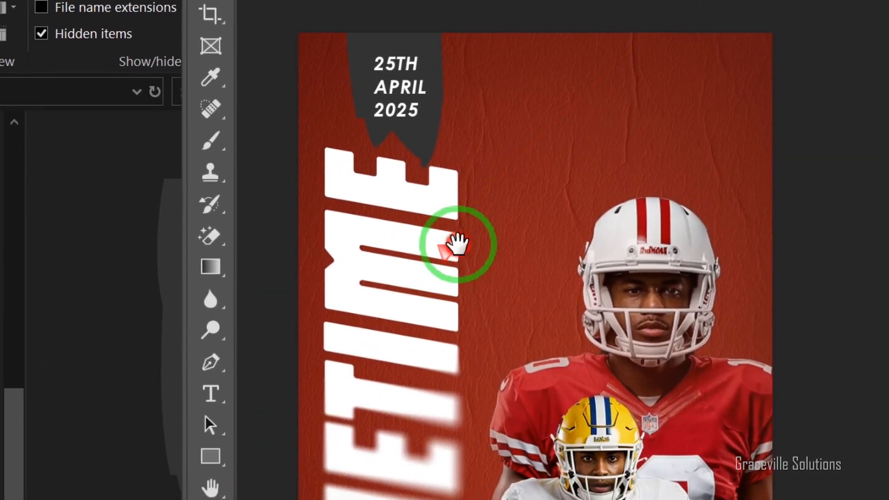
pyautogui.moveTo(458, 244); pyautogui.dragTo(461, 21)
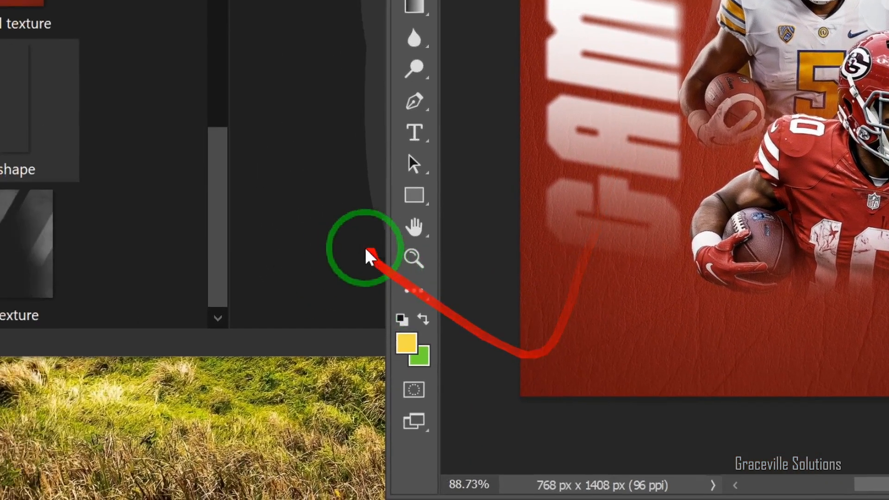
pyautogui.click(230, 305)
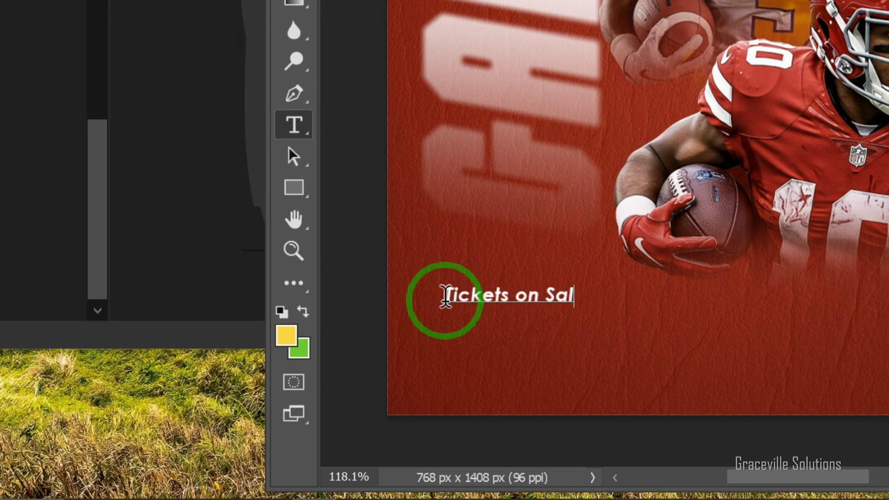
pyautogui.write('le!')
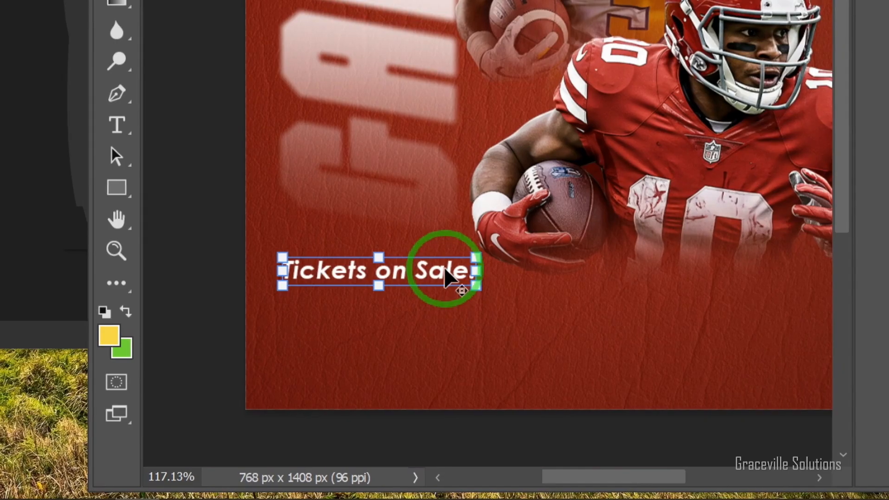
pyautogui.moveTo(445, 269); pyautogui.dragTo(444, 319)
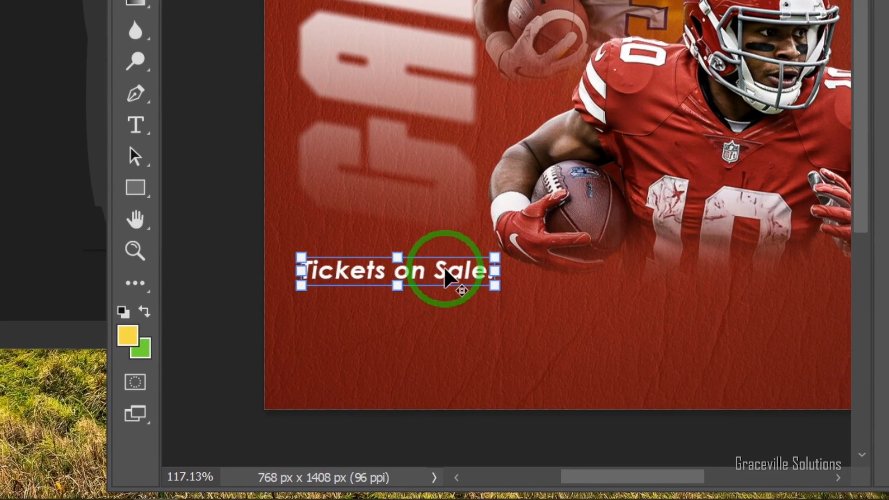
pyautogui.click(441, 269)
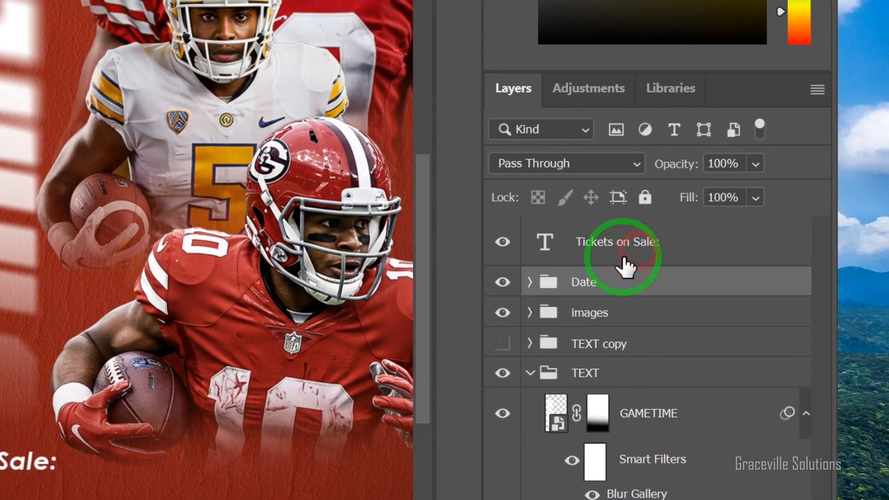
pyautogui.moveTo(445, 270); pyautogui.dragTo(446, 297)
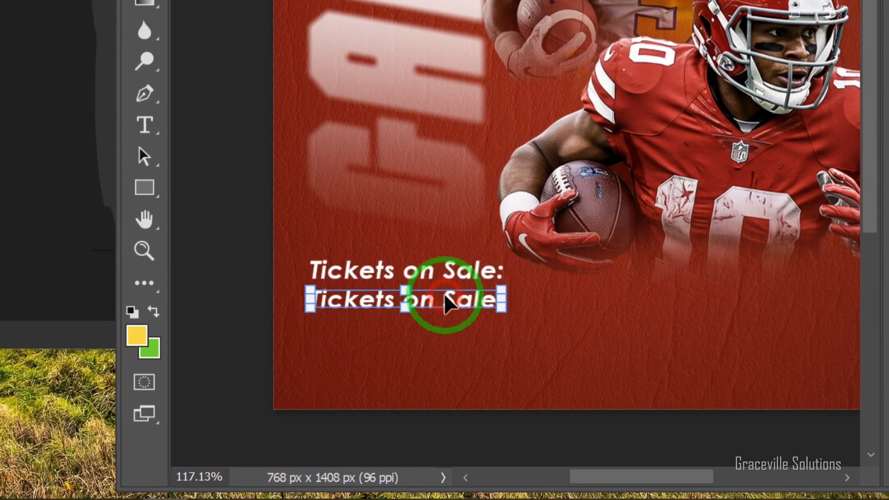
pyautogui.doubleClick(445, 299)
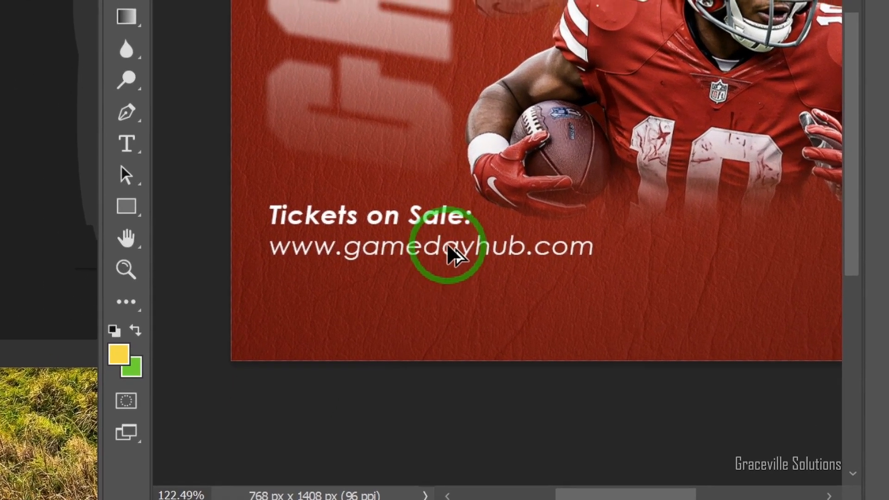
pyautogui.moveTo(449, 248)
pyautogui.mouseDown()
pyautogui.moveTo(454, 258)
pyautogui.moveTo(445, 263)
pyautogui.mouseUp()
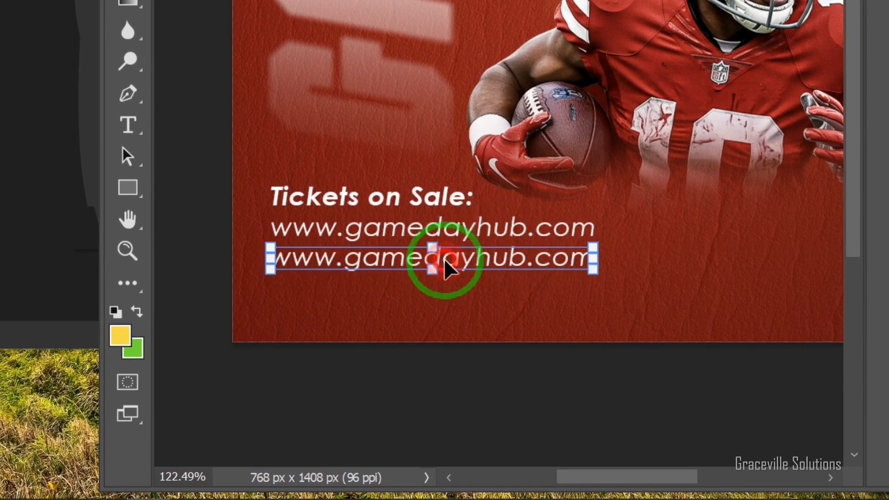
pyautogui.doubleClick(445, 262)
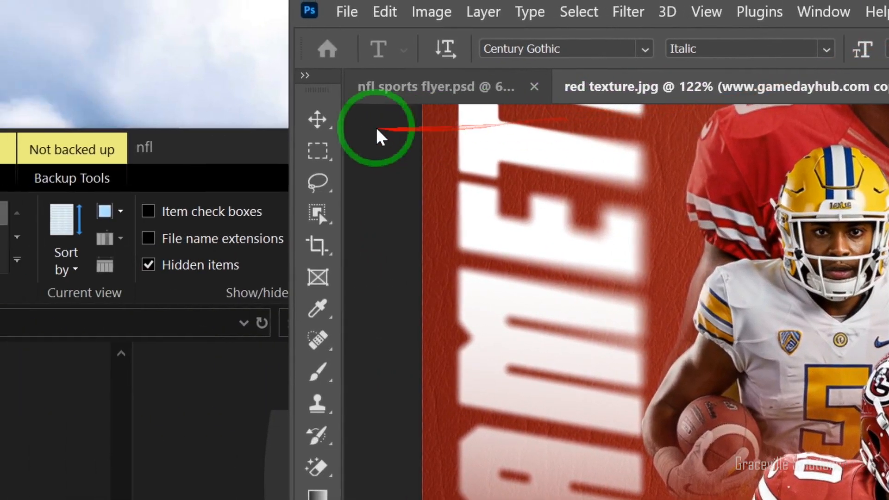
# - Scale the three ticket information lines down slightly together and shift them in from the flyer's edge
pyautogui.click(318, 119)
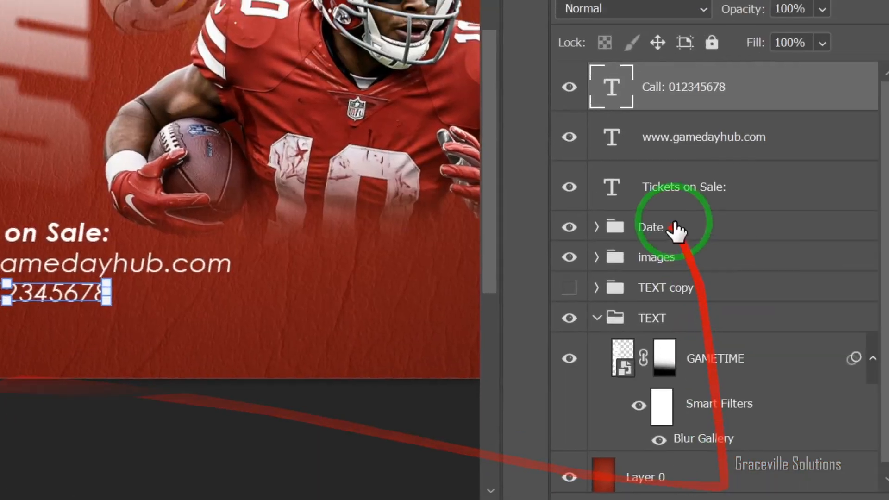
pyautogui.keyDown('shift'); pyautogui.click(675, 232); pyautogui.keyUp('shift')
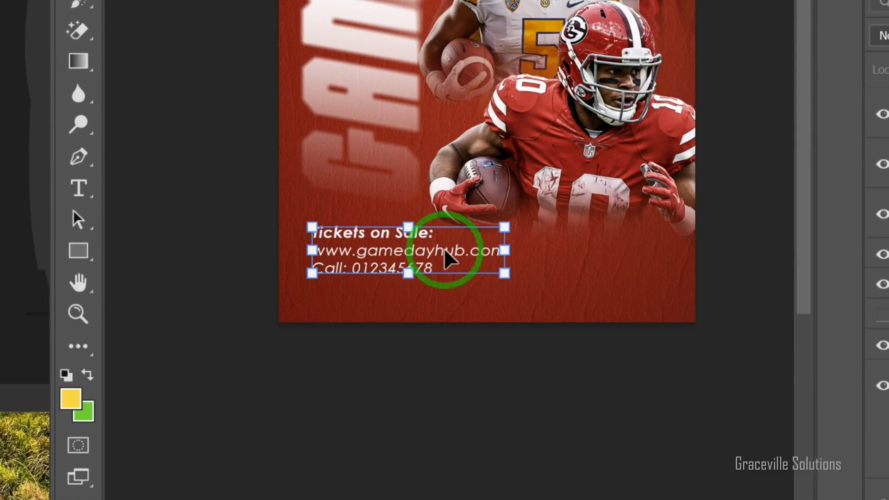
pyautogui.click(445, 327)
pyautogui.scroll(-4, 396, 206)
pyautogui.scroll(4, 398, 205)
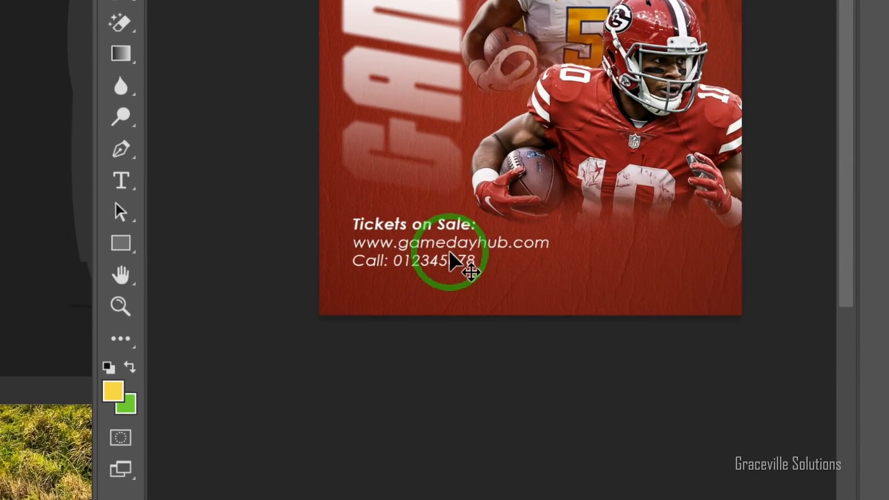
pyautogui.scroll(3, 444, 251)
pyautogui.press('space')
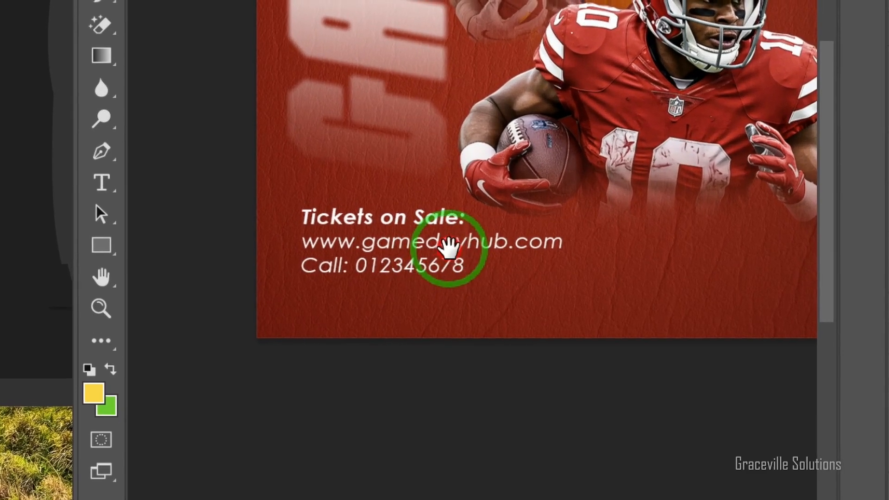
pyautogui.moveTo(460, 250); pyautogui.dragTo(361, 342)
pyautogui.moveTo(384, 309); pyautogui.dragTo(353, 330)
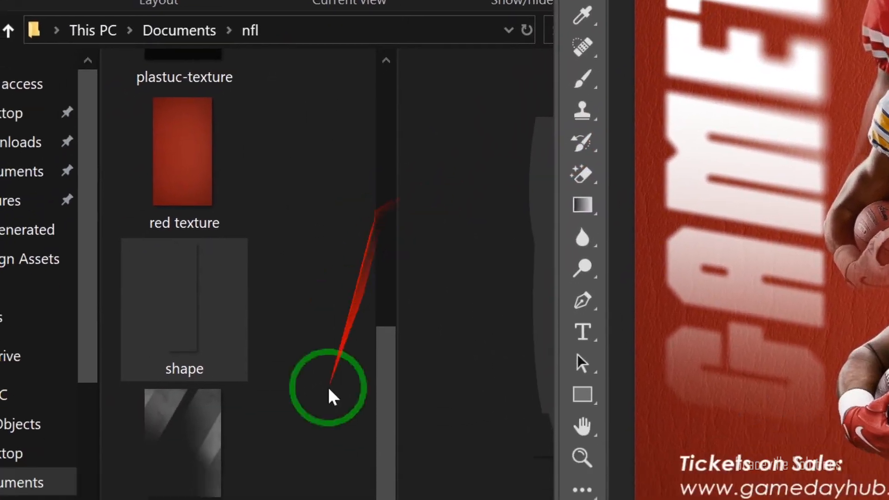
# - In File Explorer, open the Design Assets folder inside Pictures
pyautogui.moveTo(388, 416); pyautogui.dragTo(416, 311)
pyautogui.moveTo(421, 370); pyautogui.dragTo(401, 338)
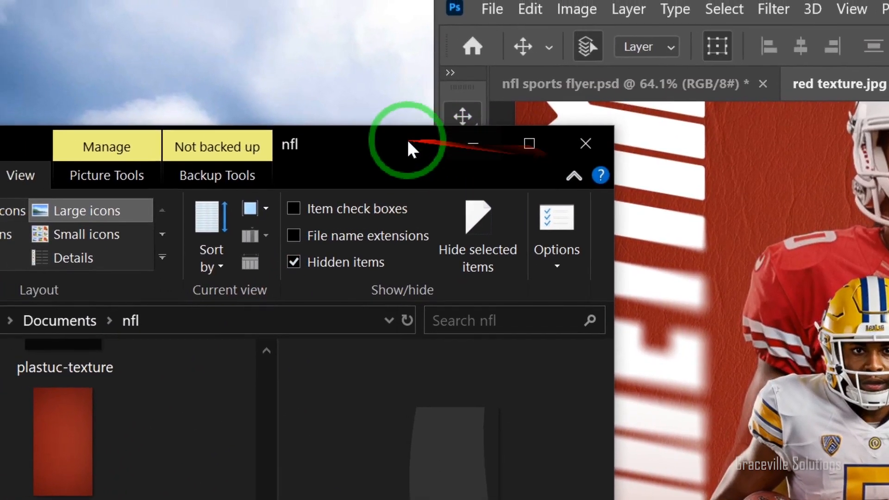
pyautogui.moveTo(397, 147); pyautogui.dragTo(487, 88)
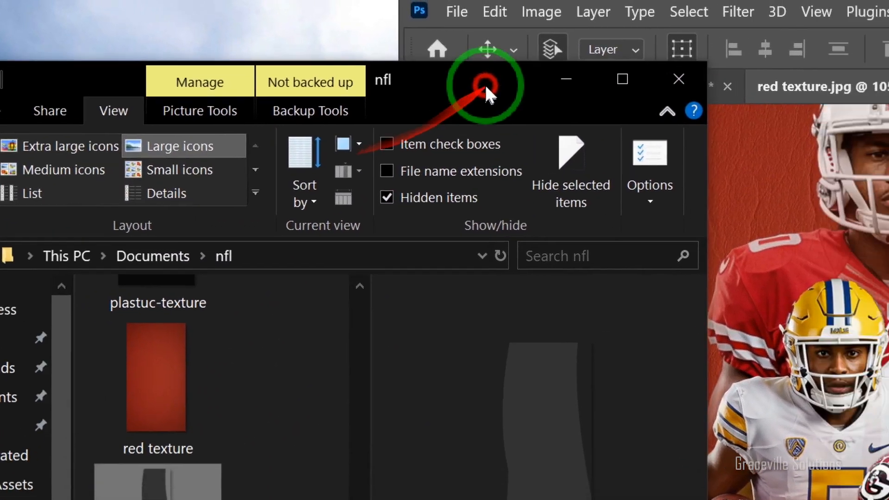
pyautogui.click(104, 241)
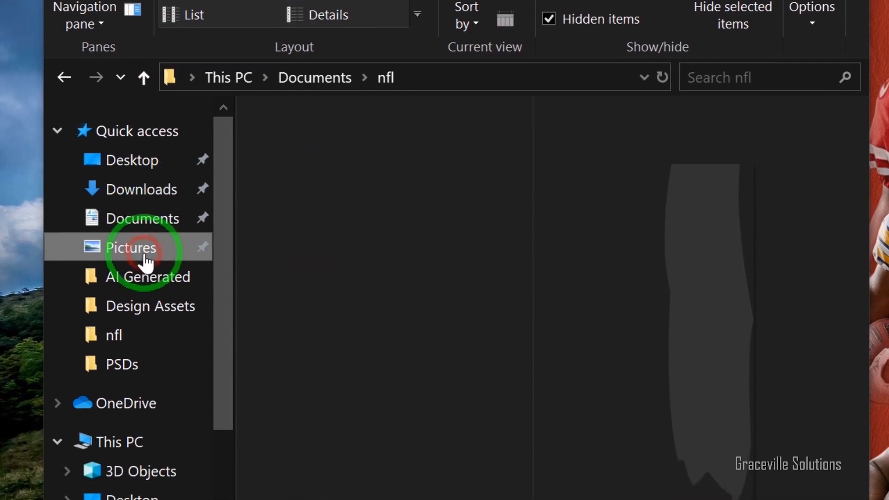
pyautogui.doubleClick(317, 377)
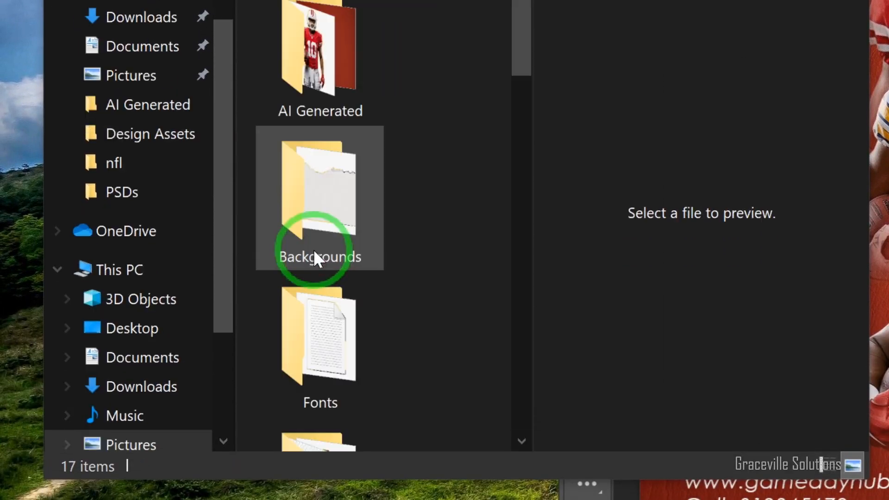
# - Place the barcode image from Design Assets onto the flyer and scale it down
pyautogui.scroll(-5, 328, 382)
pyautogui.scroll(-4, 328, 258)
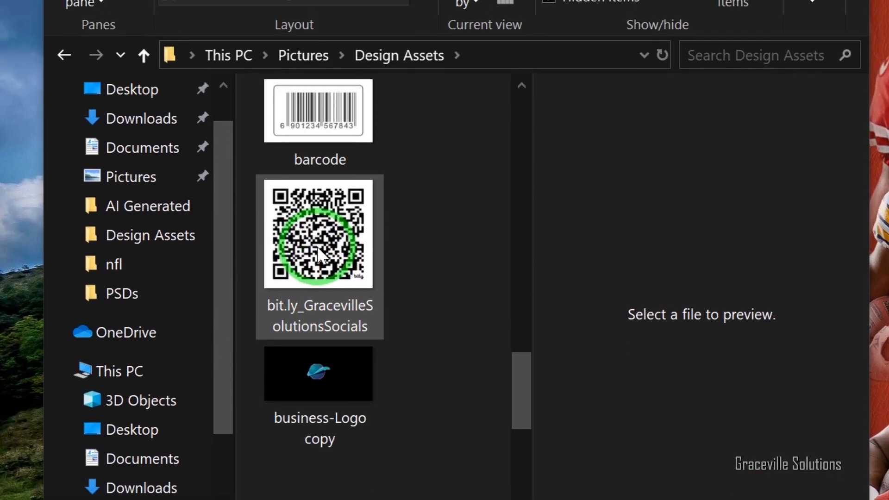
pyautogui.moveTo(293, 195); pyautogui.dragTo(872, 499)
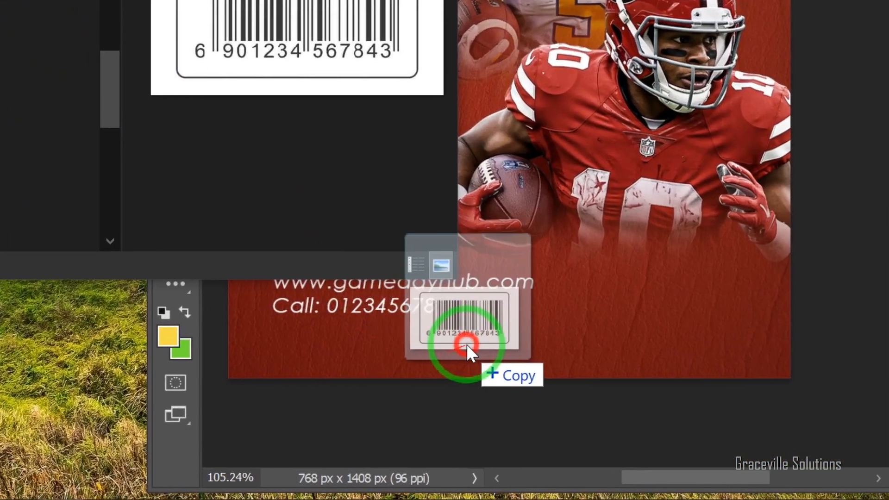
pyautogui.moveTo(466, 344)
pyautogui.mouseDown()
pyautogui.moveTo(468, 334)
pyautogui.moveTo(459, 341)
pyautogui.mouseUp()
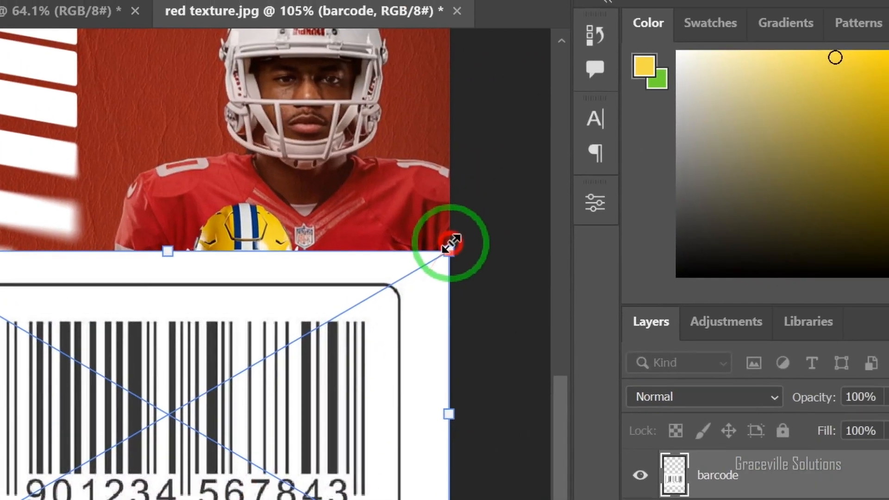
pyautogui.moveTo(536, 123); pyautogui.dragTo(134, 355)
pyautogui.press('Return')
# - Place the QR code image from Design Assets, scale it down and position it beside the ticket information lines
pyautogui.moveTo(357, 251); pyautogui.dragTo(888, 480)
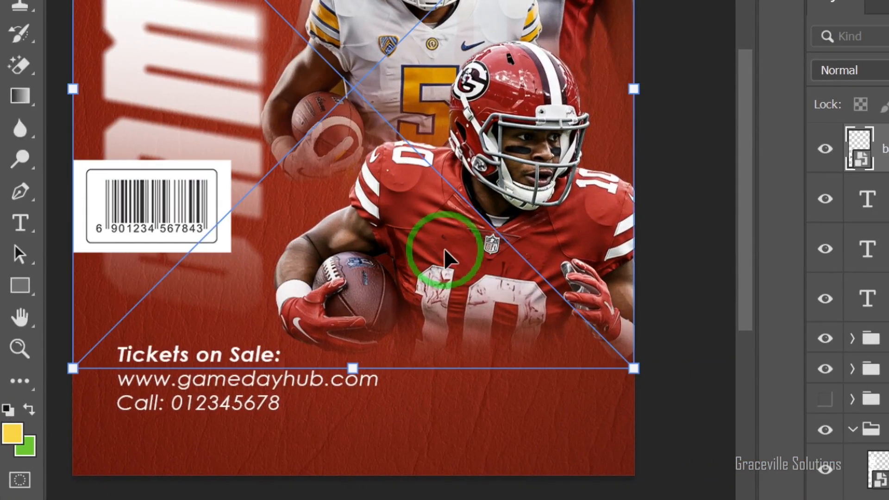
pyautogui.moveTo(634, 88); pyautogui.dragTo(475, 167)
pyautogui.moveTo(399, 272); pyautogui.dragTo(436, 274)
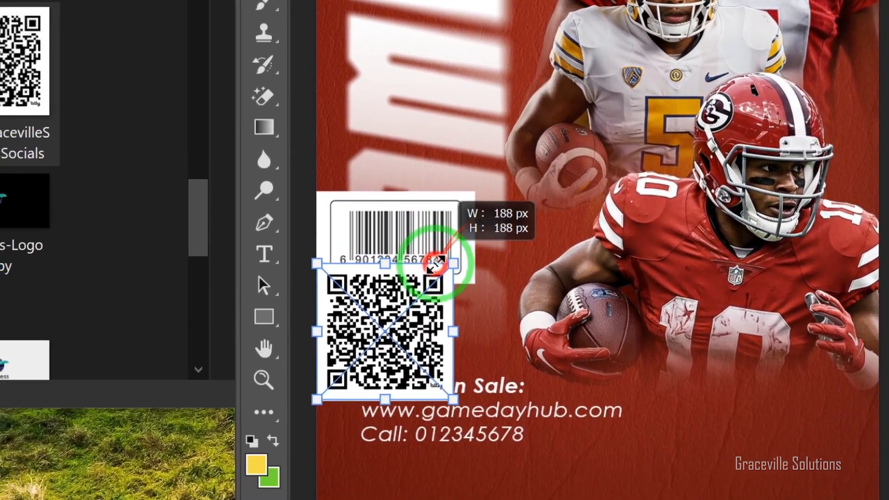
pyautogui.moveTo(358, 342); pyautogui.dragTo(760, 445)
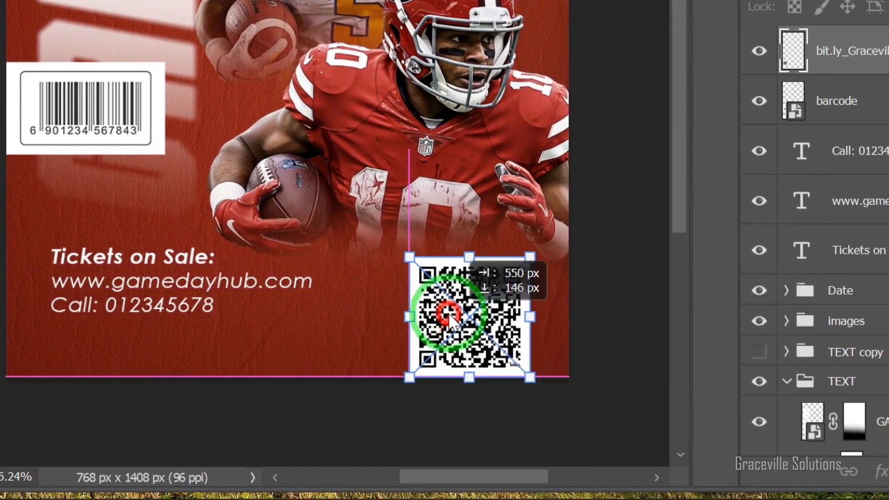
pyautogui.moveTo(450, 320); pyautogui.dragTo(436, 308)
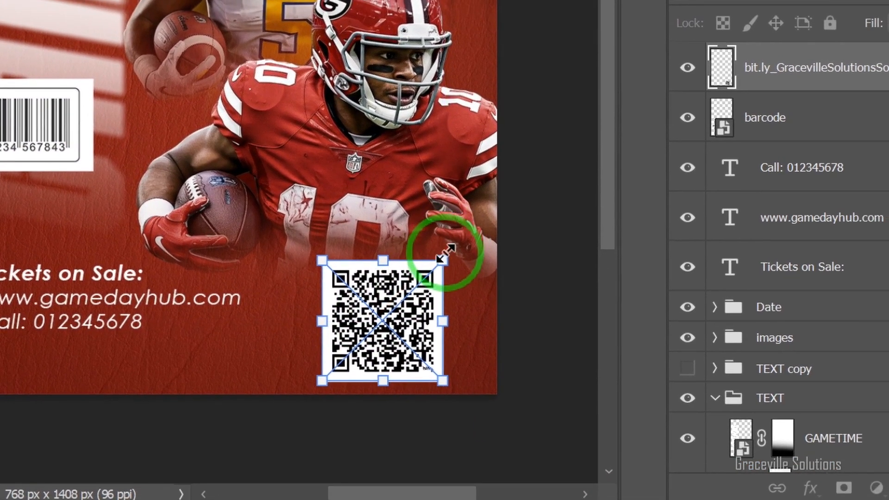
pyautogui.moveTo(446, 254); pyautogui.dragTo(431, 269)
pyautogui.moveTo(388, 351); pyautogui.dragTo(444, 317)
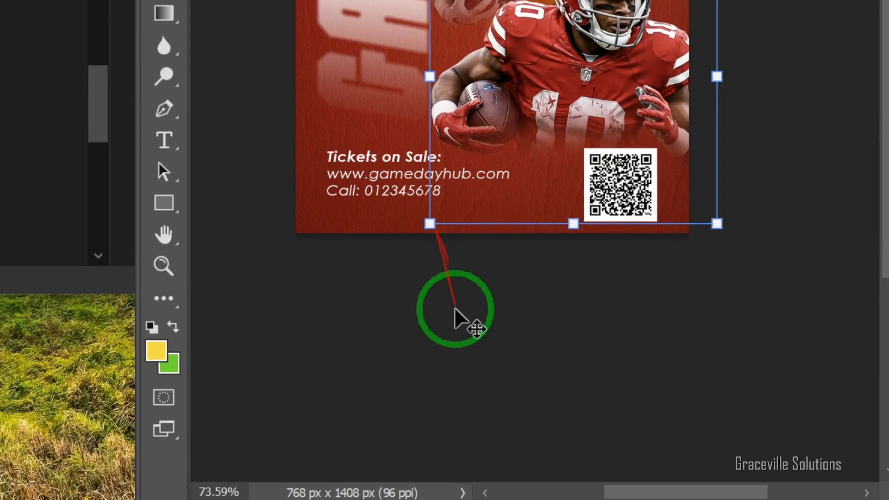
# - In File Explorer, open the nfl folder and locate the texture image
pyautogui.click(456, 315)
pyautogui.scroll(10, 39, 33)
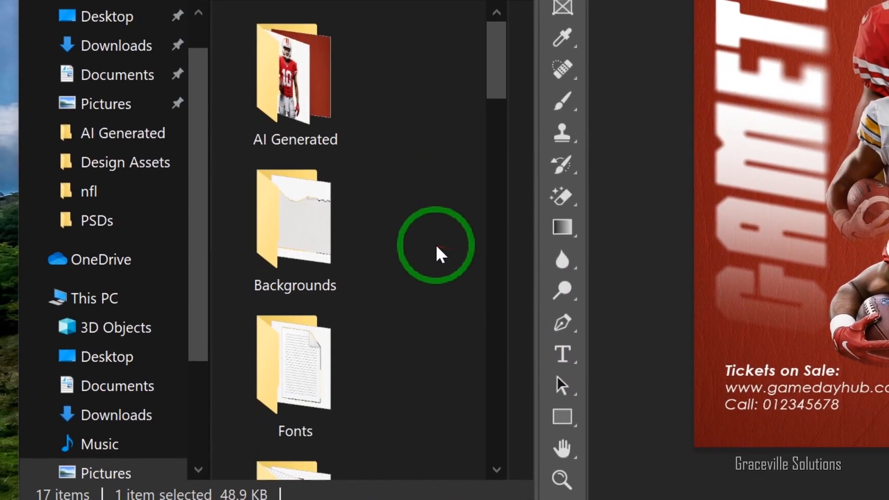
pyautogui.scroll(-3, 445, 252)
pyautogui.scroll(3, 445, 252)
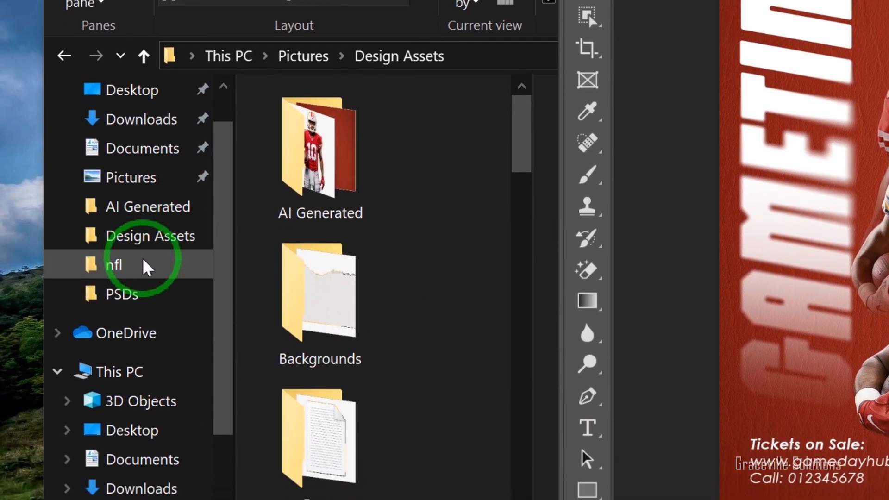
pyautogui.click(144, 294)
pyautogui.scroll(-10, 408, 357)
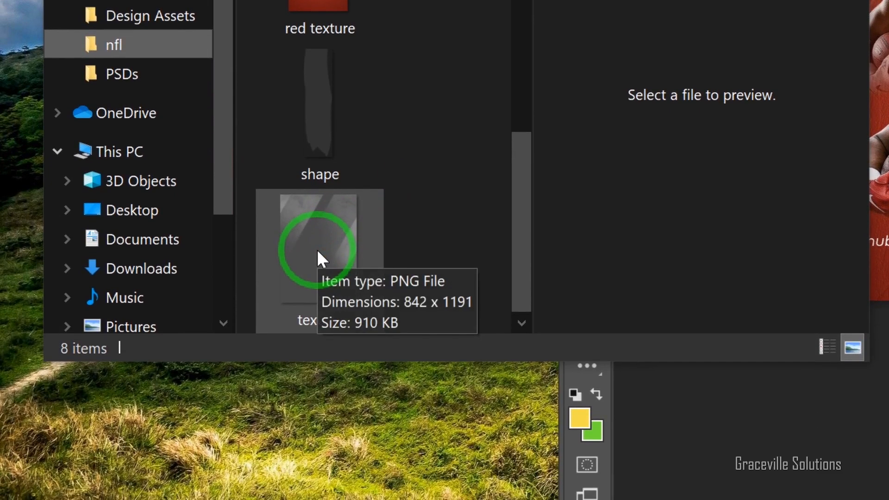
# - Place the texture image over the flyer and enlarge it until it extends past all the flyer's edges
pyautogui.moveTo(318, 265); pyautogui.dragTo(456, 247)
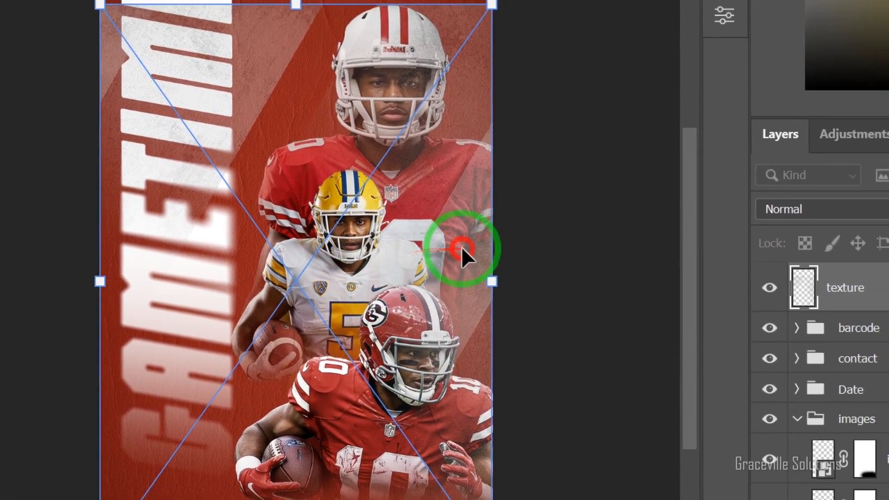
pyautogui.moveTo(567, 210); pyautogui.dragTo(569, 98)
pyautogui.moveTo(443, 234); pyautogui.dragTo(444, 215)
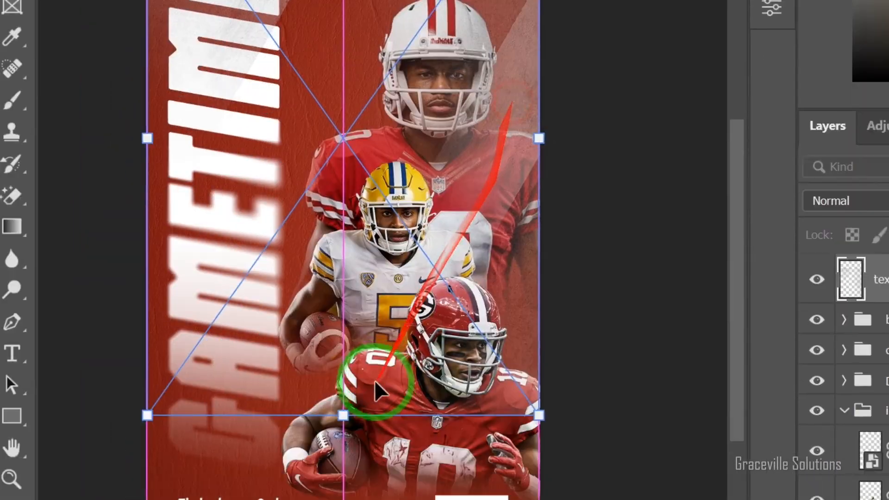
pyautogui.moveTo(433, 250); pyautogui.dragTo(427, 450)
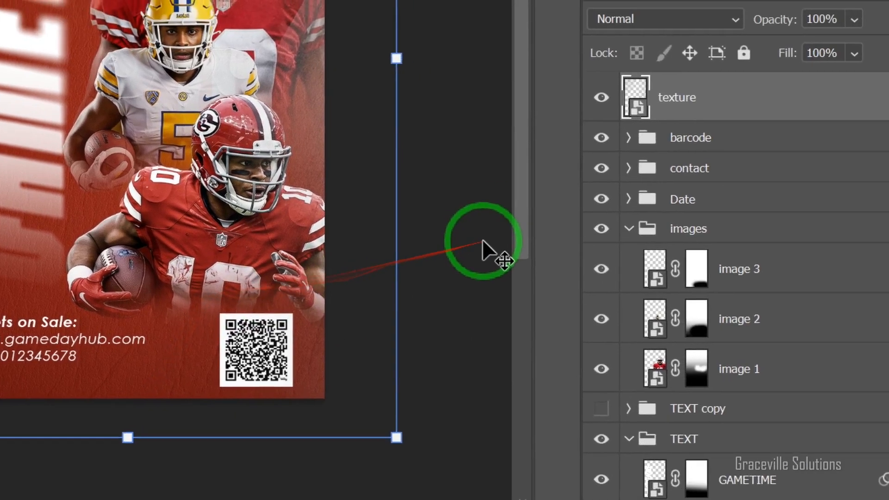
pyautogui.click(786, 191)
# - Add a layer mask to the texture layer and brush black with an enlarged brush over the players and the flyer's middle
pyautogui.click(769, 105)
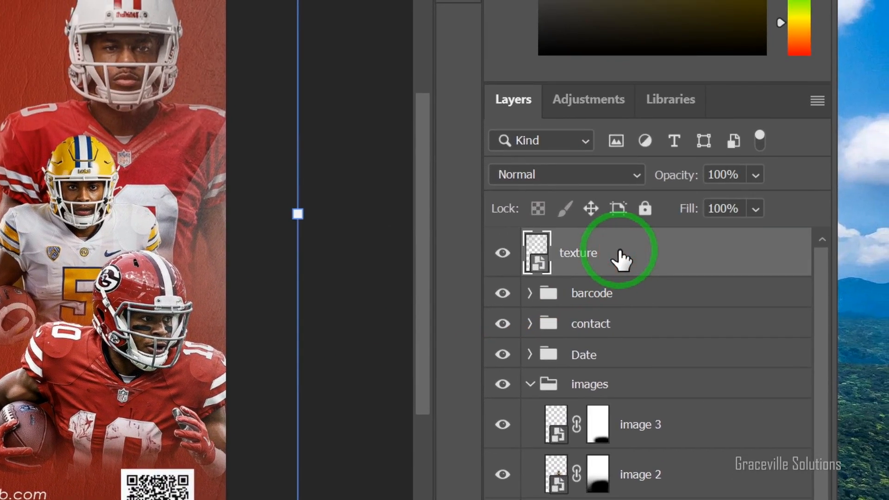
pyautogui.moveTo(621, 261); pyautogui.dragTo(627, 435)
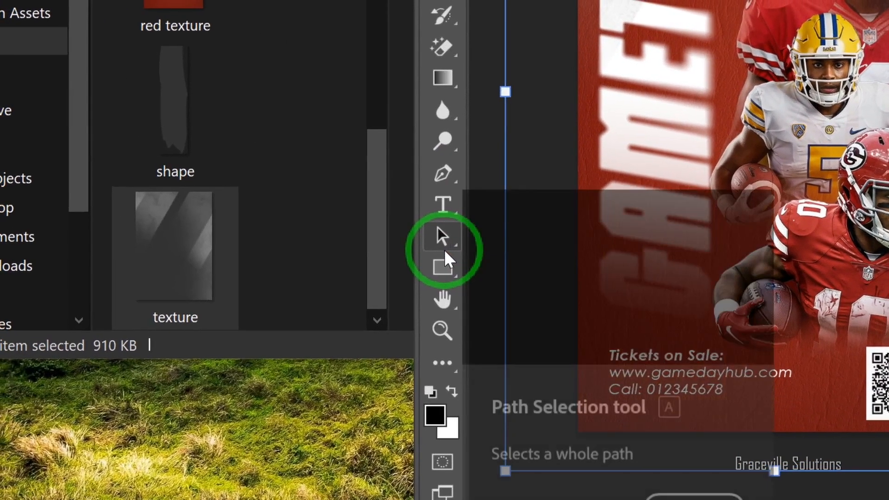
pyautogui.press('b')
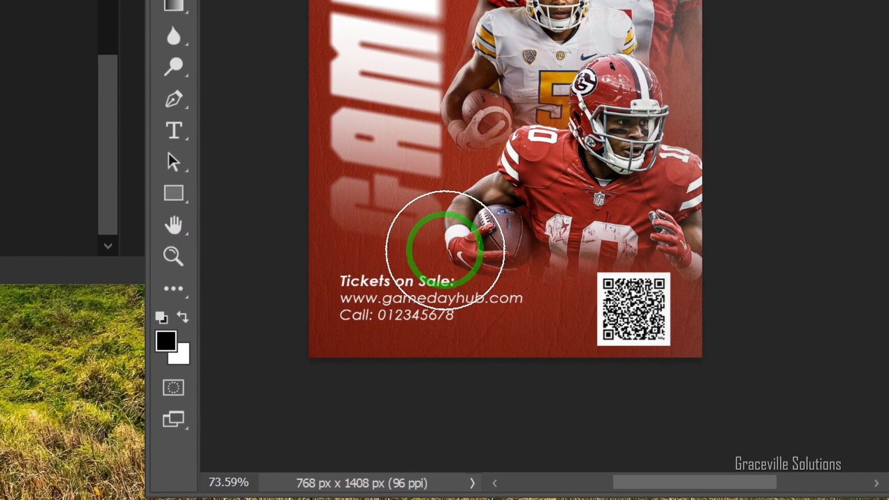
pyautogui.press(']')
pyautogui.press(']')
pyautogui.press(']')
pyautogui.moveTo(458, 238)
pyautogui.mouseDown()
pyautogui.moveTo(442, 224)
pyautogui.moveTo(407, 289)
pyautogui.moveTo(550, 309)
pyautogui.moveTo(575, 349)
pyautogui.mouseUp()
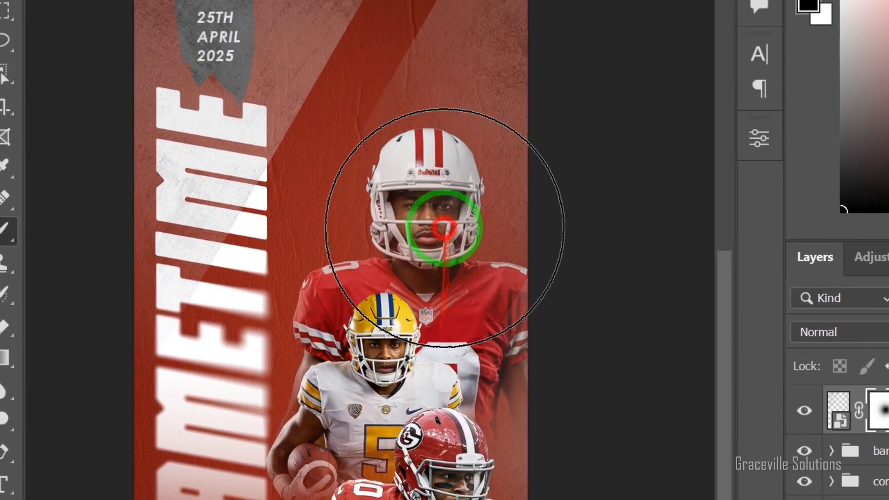
pyautogui.click(258, 293)
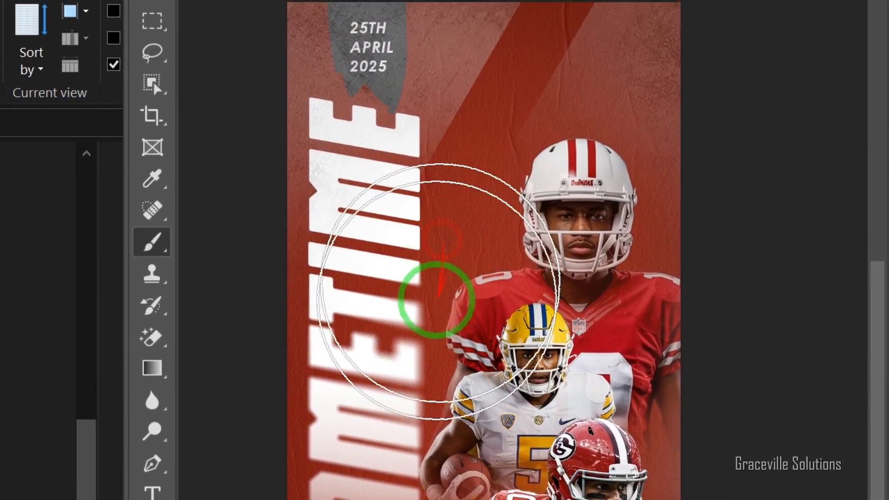
pyautogui.press('v')
# - Examine the finished flyer's GAMETIME title, blended players, ticket details and QR code up close and as a whole
pyautogui.scroll(-1, 390, 261)
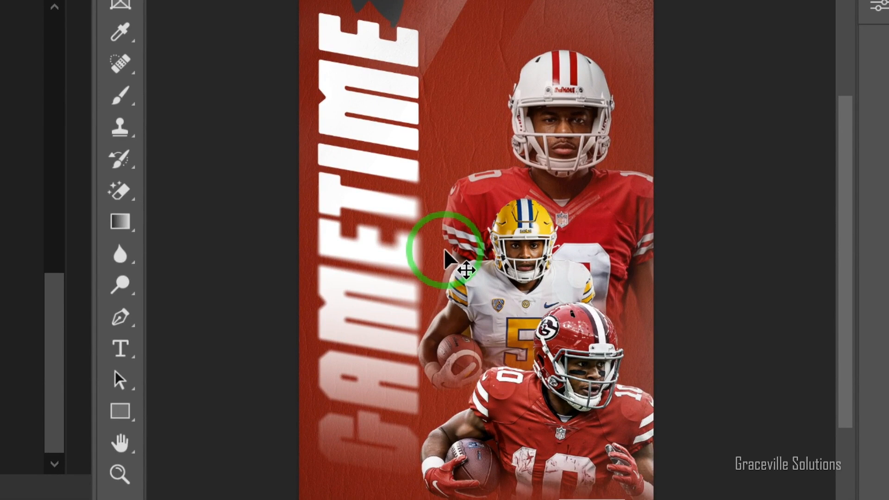
pyautogui.scroll(2, 444, 248)
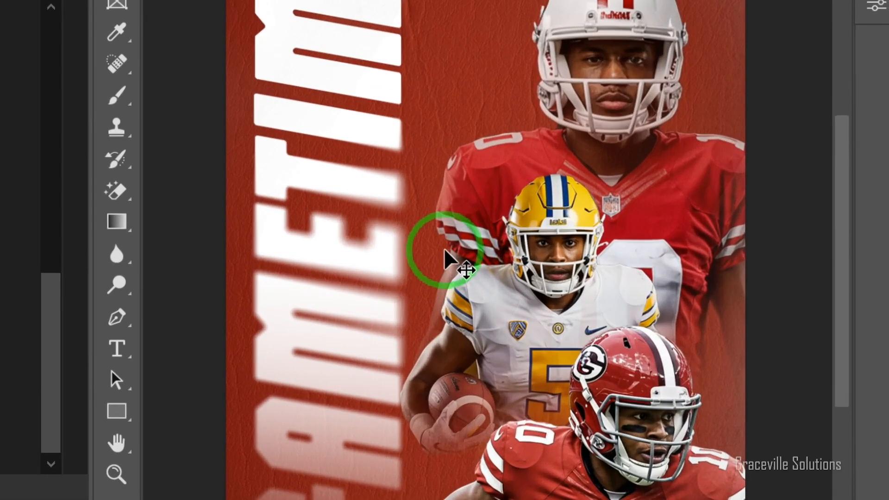
pyautogui.scroll(-1, 443, 249)
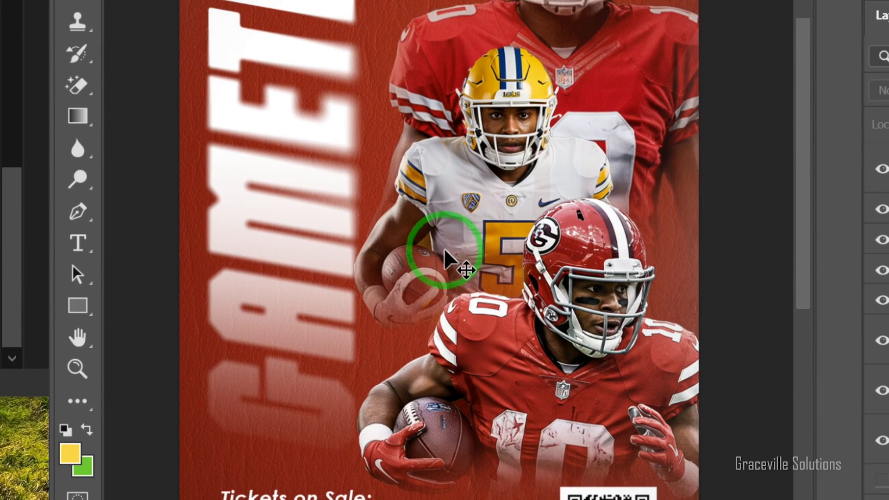
pyautogui.scroll(-3, 444, 250)
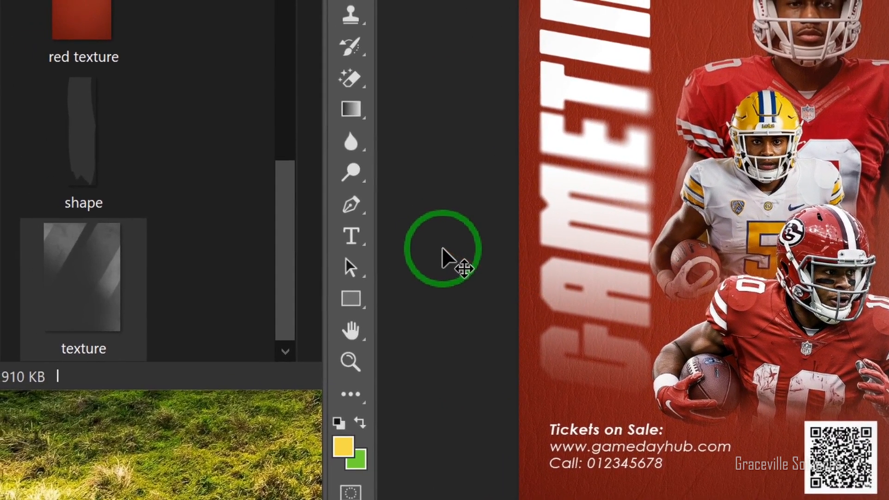
pyautogui.scroll(3, 745, 341)
pyautogui.scroll(-3, 452, 252)
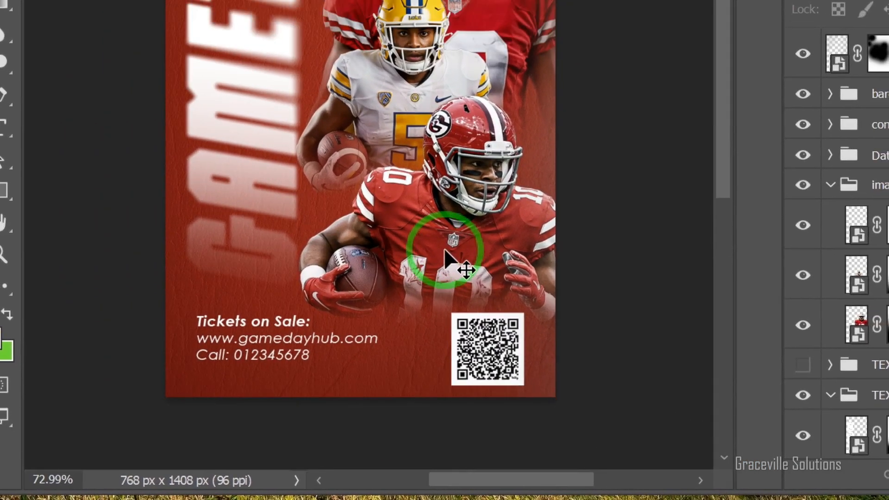